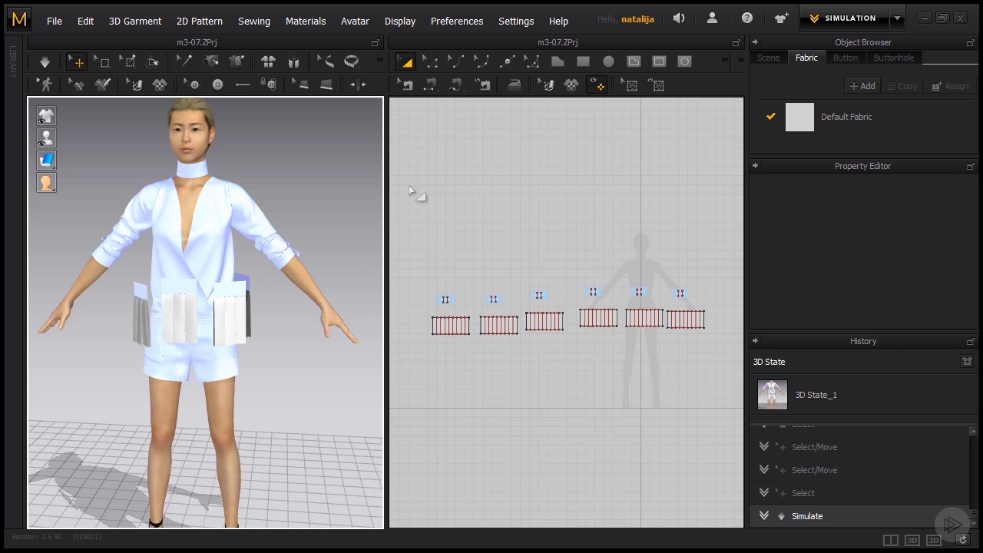
With Segment Sewing, join the facing side edges of the first and second small waist pieces and of the pleated panels below them
{"action": "left_click", "coordinate": [429, 86]}
{"action": "scroll", "coordinate": [466, 309], "scroll_direction": "up", "scroll_amount": 5}
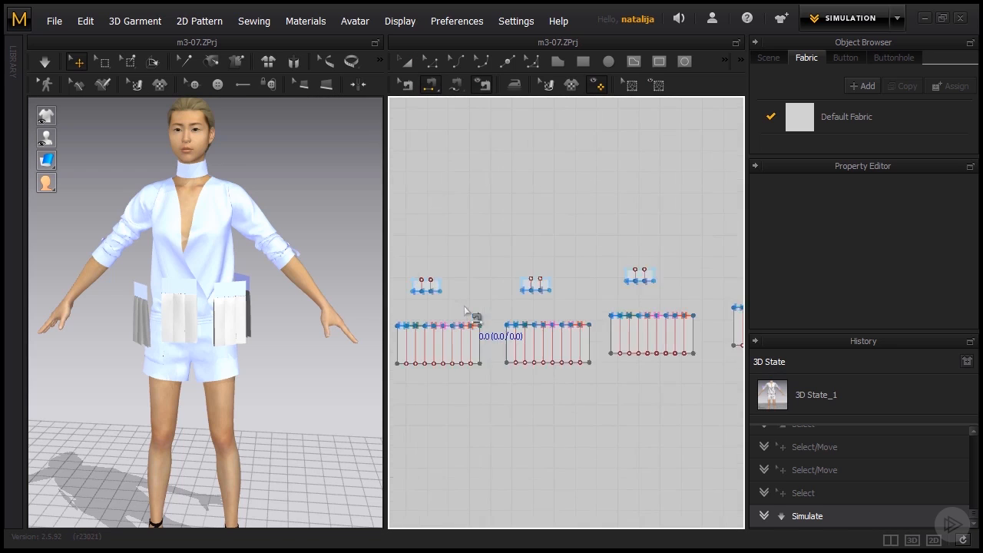
{"action": "left_click", "coordinate": [438, 281]}
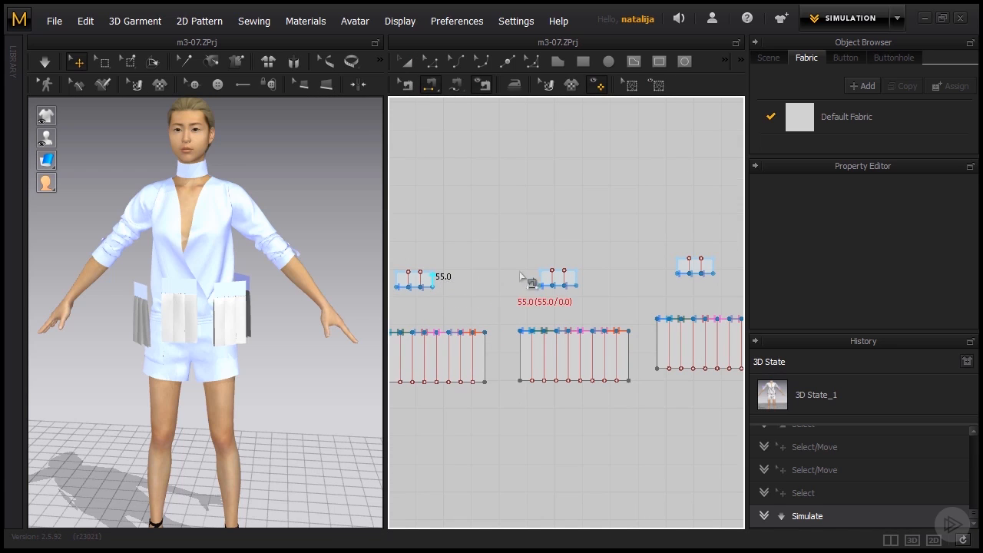
{"action": "left_click", "coordinate": [551, 279]}
{"action": "left_click", "coordinate": [486, 357]}
{"action": "left_click", "coordinate": [520, 357]}
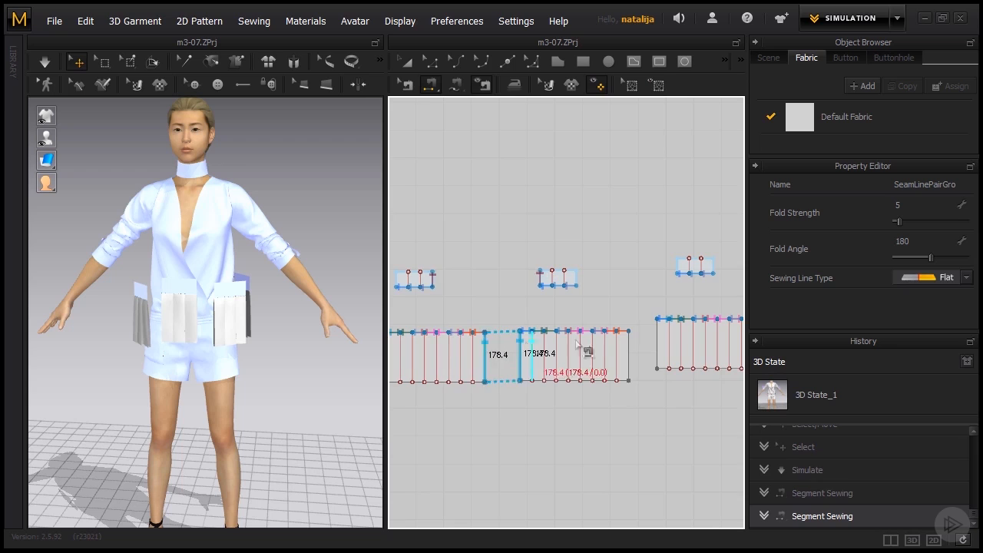
Sew the facing side edges of the second and third small waist pieces and of the second and third pleated panels
{"action": "right_click_drag", "start_coordinate": [595, 286], "coordinate": [505, 312]}
{"action": "left_click", "coordinate": [586, 292]}
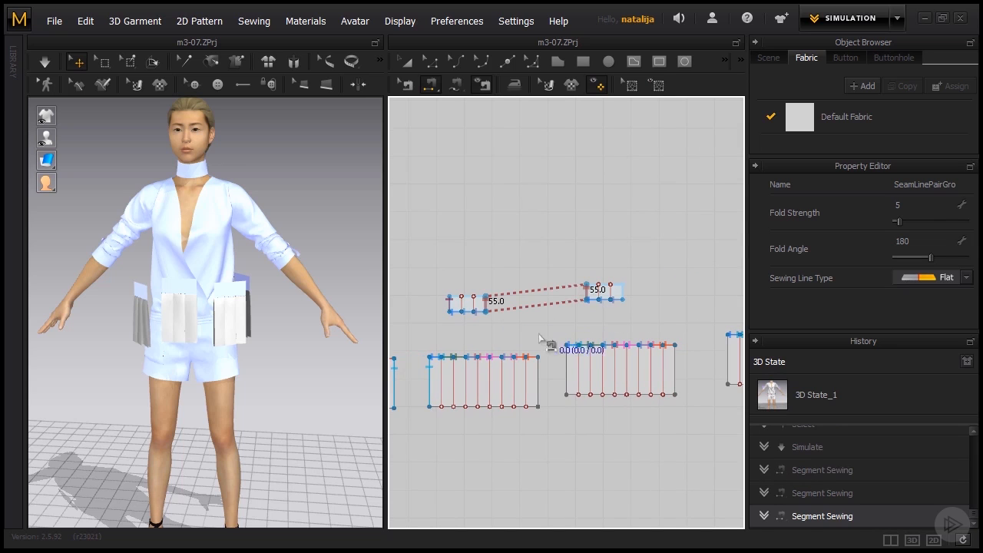
{"action": "left_click", "coordinate": [538, 380]}
{"action": "left_click", "coordinate": [570, 365]}
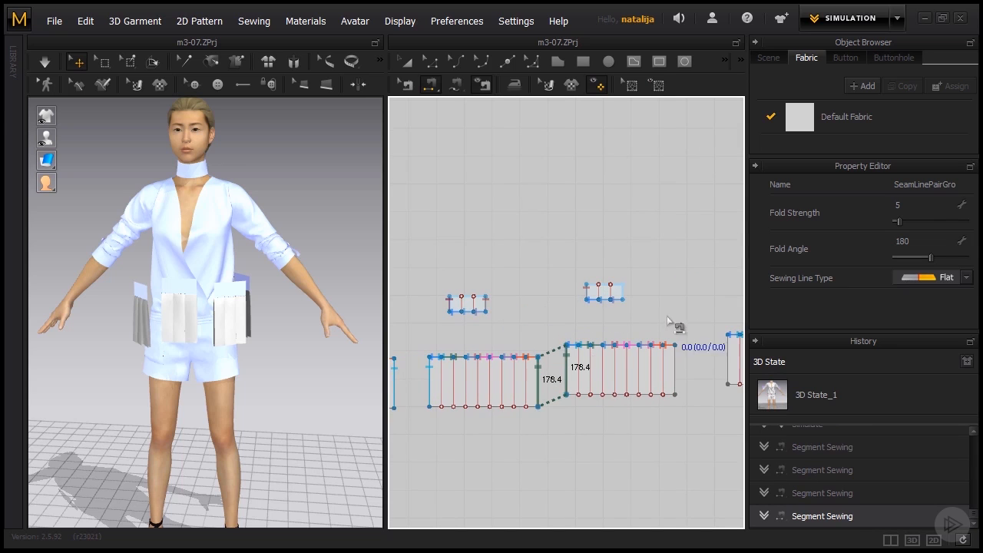
Sew the facing side edges of the third and fourth small waist pieces and of the third and fourth pleated panels
{"action": "right_click_drag", "start_coordinate": [639, 293], "coordinate": [494, 314]}
{"action": "left_click", "coordinate": [530, 374]}
{"action": "left_click", "coordinate": [582, 370]}
Sew the facing side edges of the fourth and fifth small waist pieces and of the fourth and fifth pleated panels
{"action": "middle_click_drag", "start_coordinate": [632, 343], "coordinate": [446, 365]}
{"action": "left_click", "coordinate": [452, 325]}
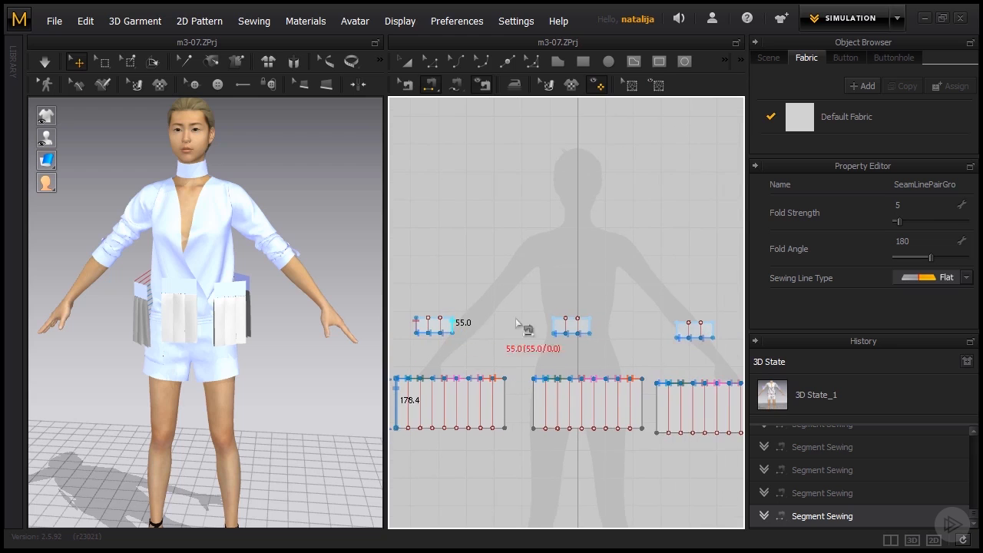
{"action": "left_click", "coordinate": [554, 326]}
{"action": "left_click", "coordinate": [506, 388]}
{"action": "left_click", "coordinate": [534, 389]}
Sew the facing side edges of the fifth and sixth small waist pieces and of the fifth and sixth pleated panels
{"action": "middle_click_drag", "start_coordinate": [623, 359], "coordinate": [509, 371]}
{"action": "left_click", "coordinate": [477, 337]}
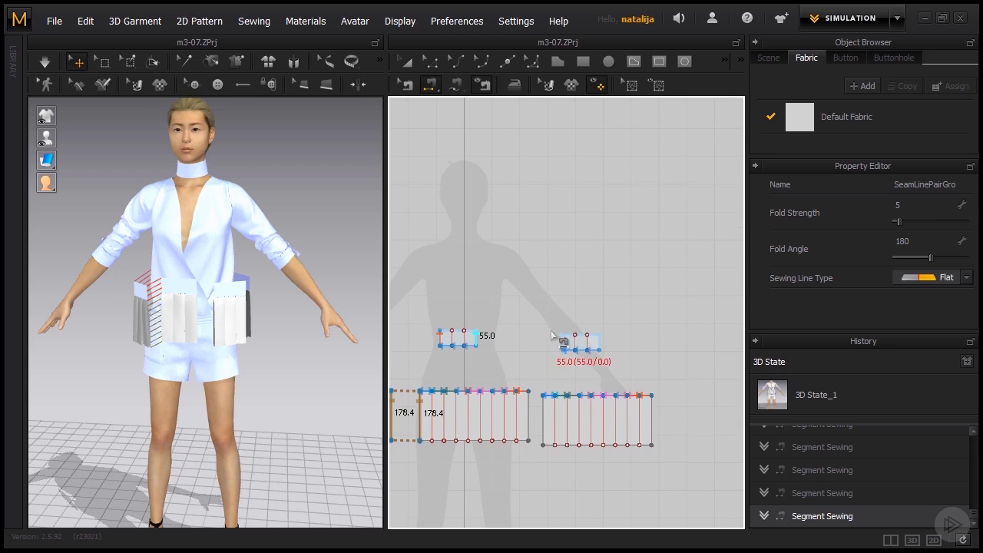
{"action": "left_click", "coordinate": [576, 349]}
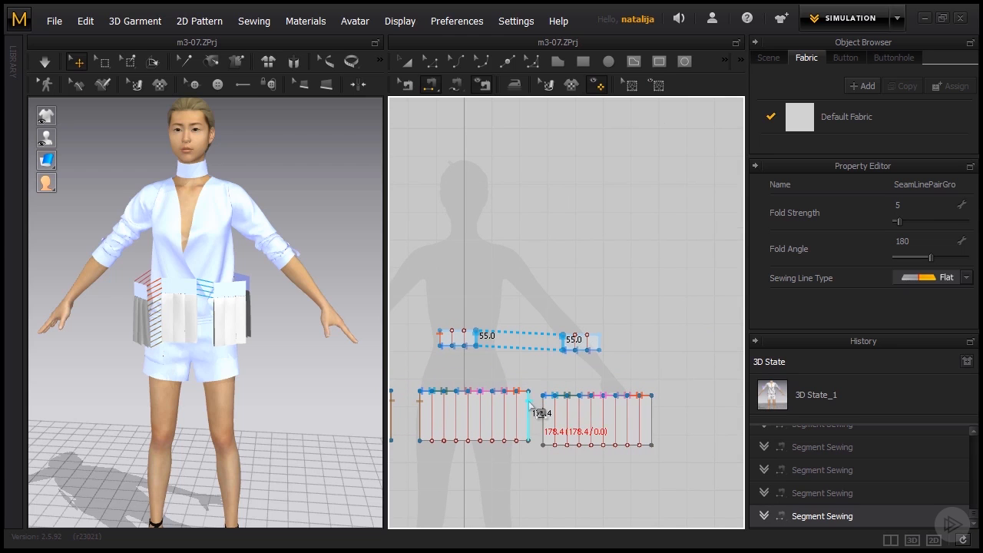
{"action": "left_click", "coordinate": [529, 408]}
{"action": "left_click", "coordinate": [543, 411]}
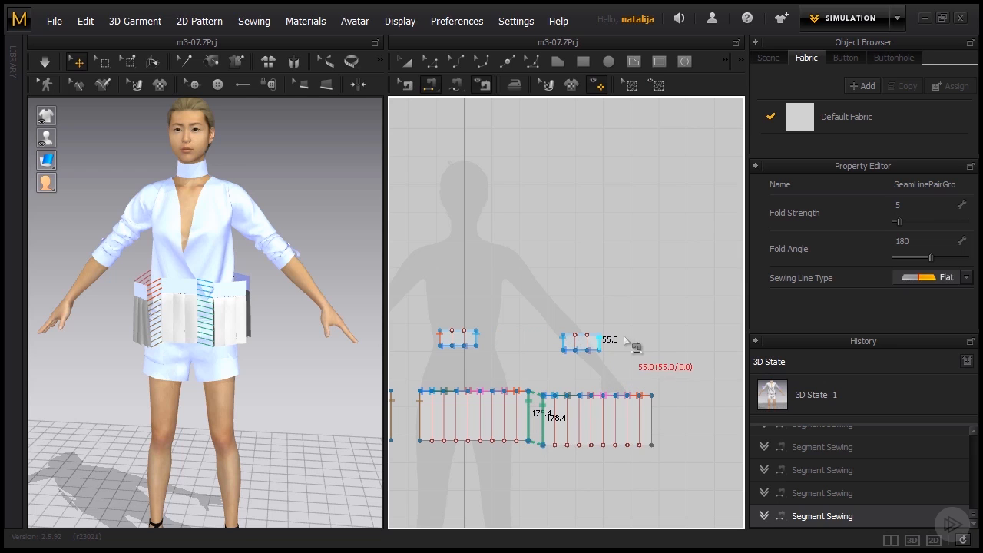
Sew the sixth small waist piece's free side edge to the first one's free side edge and check the seams all around the avatar
{"action": "left_click", "coordinate": [601, 347]}
{"action": "scroll", "coordinate": [676, 348], "scroll_direction": "down", "scroll_amount": 5}
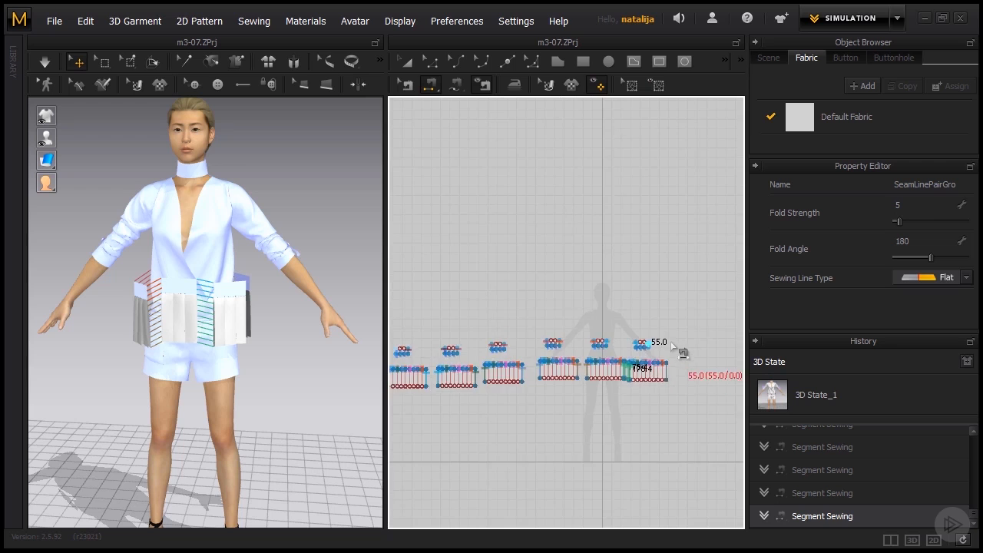
{"action": "scroll", "coordinate": [486, 340], "scroll_direction": "up", "scroll_amount": 5}
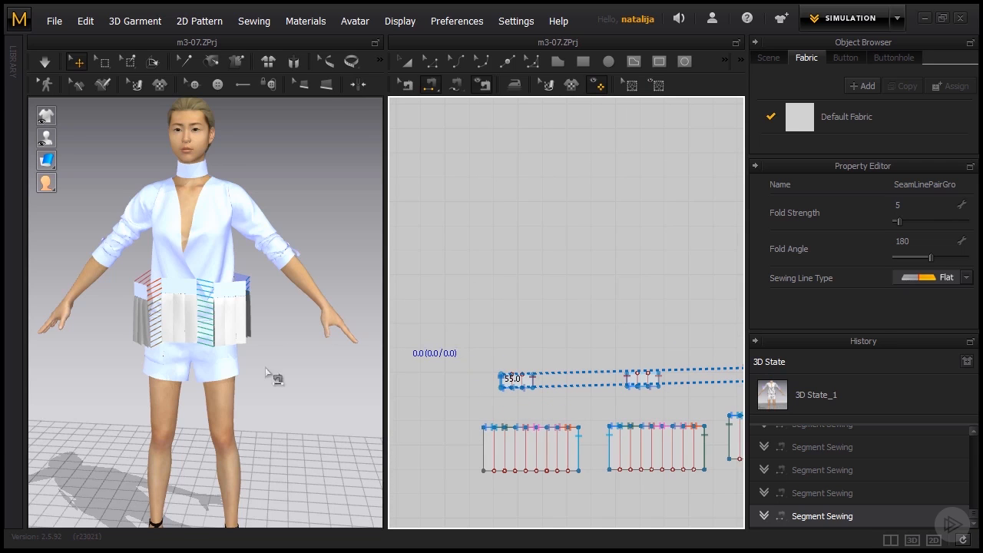
{"action": "right_click_drag", "start_coordinate": [277, 377], "coordinate": [184, 371]}
{"action": "right_click_drag", "start_coordinate": [253, 327], "coordinate": [193, 357]}
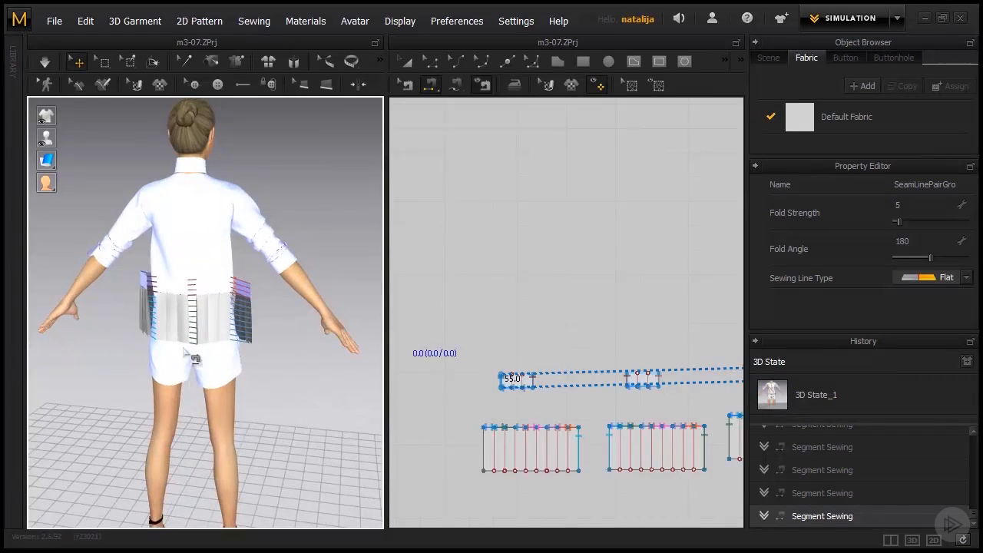
{"action": "right_click_drag", "start_coordinate": [315, 357], "coordinate": [124, 342]}
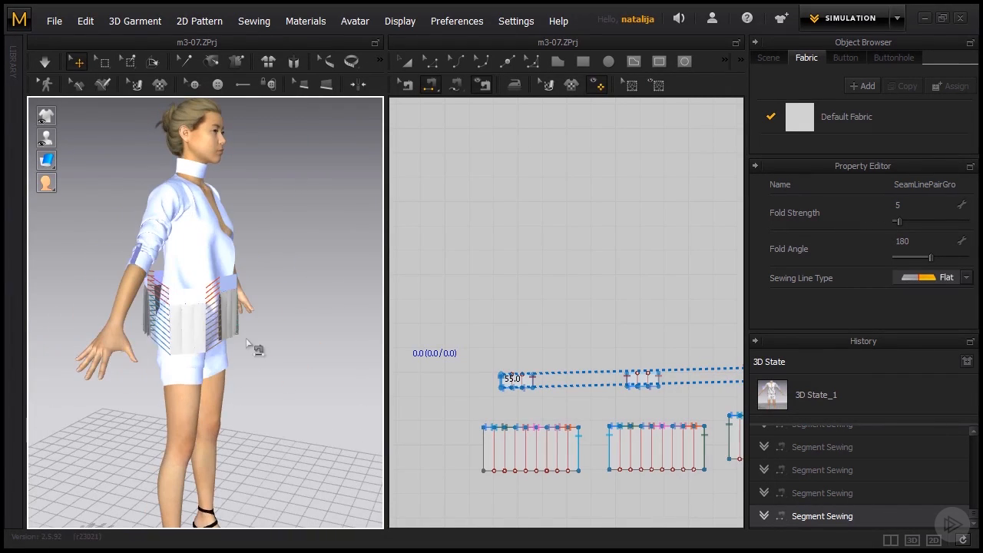
{"action": "right_click_drag", "start_coordinate": [245, 338], "coordinate": [129, 342]}
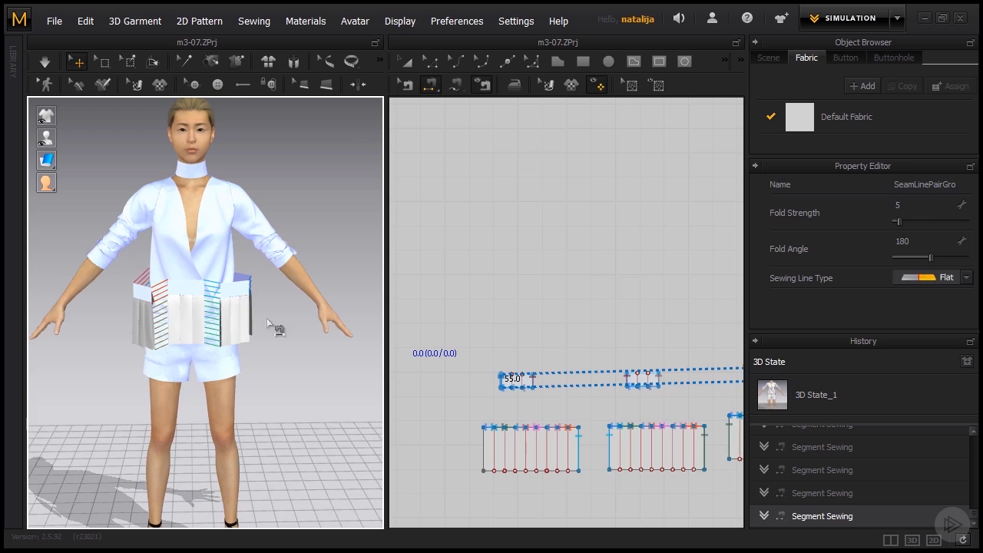
Select all six small waist pieces as whole patterns and try to unfreeze them at once
{"action": "left_click", "coordinate": [407, 61]}
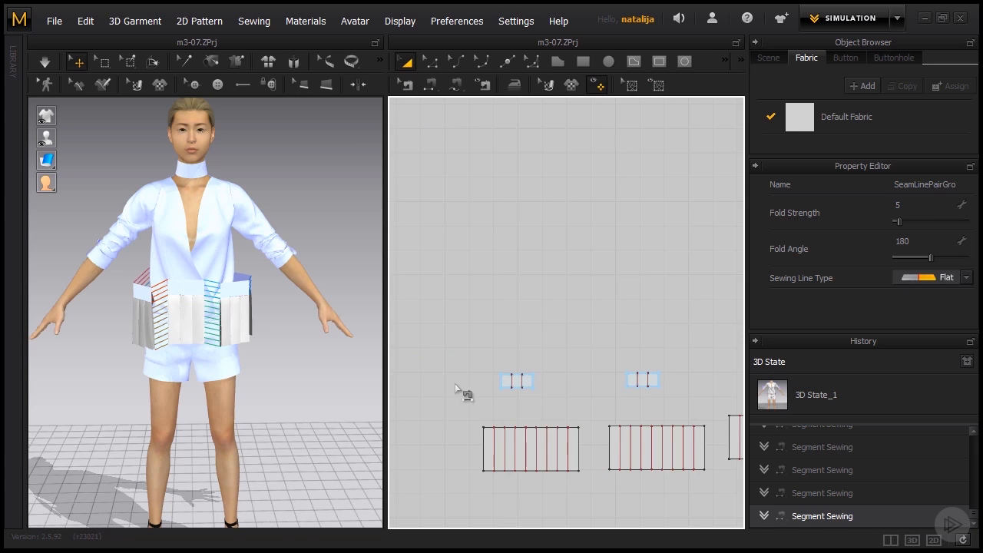
{"action": "scroll", "coordinate": [442, 379], "scroll_direction": "down", "scroll_amount": 2}
{"action": "scroll", "coordinate": [441, 378], "scroll_direction": "down", "scroll_amount": 2}
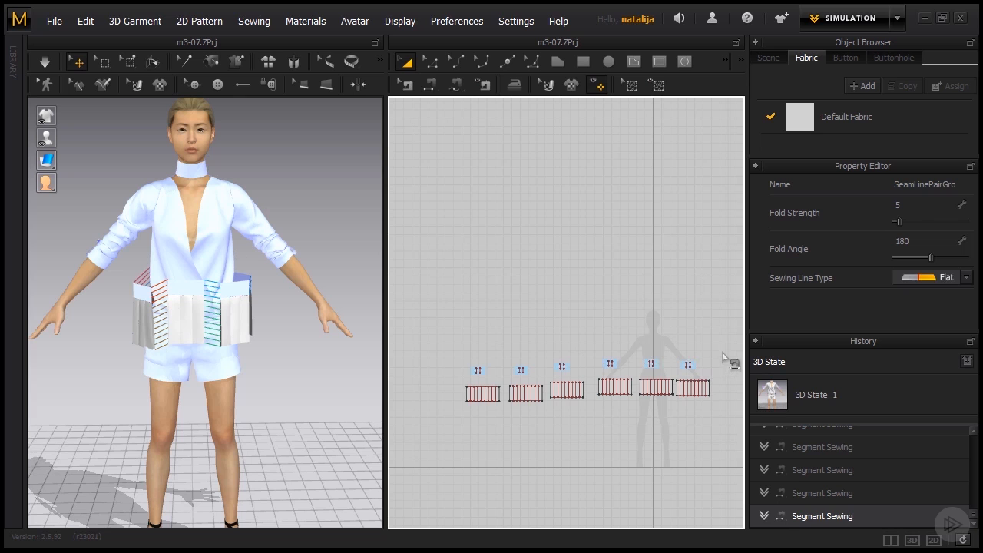
{"action": "left_click_drag", "start_coordinate": [721, 347], "coordinate": [439, 384]}
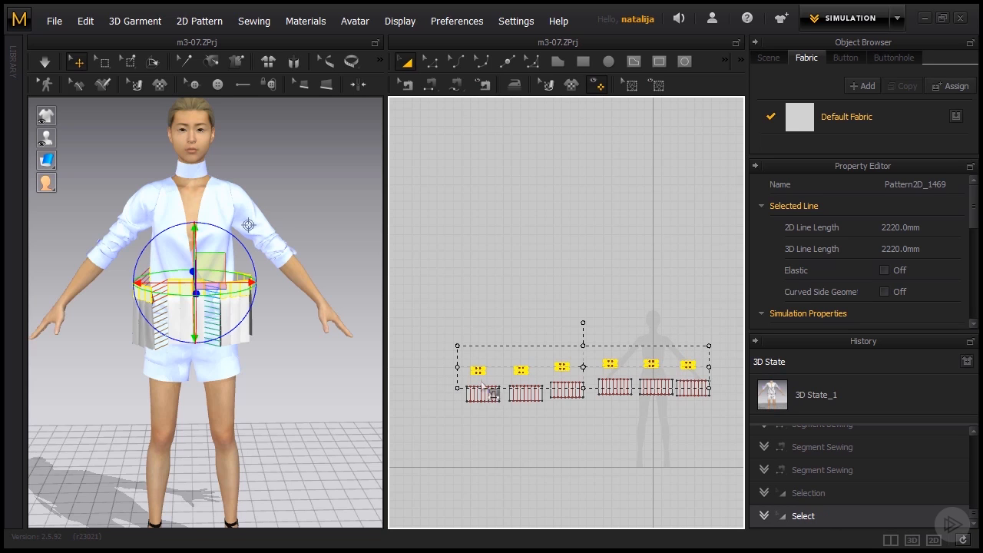
{"action": "right_click", "coordinate": [480, 375]}
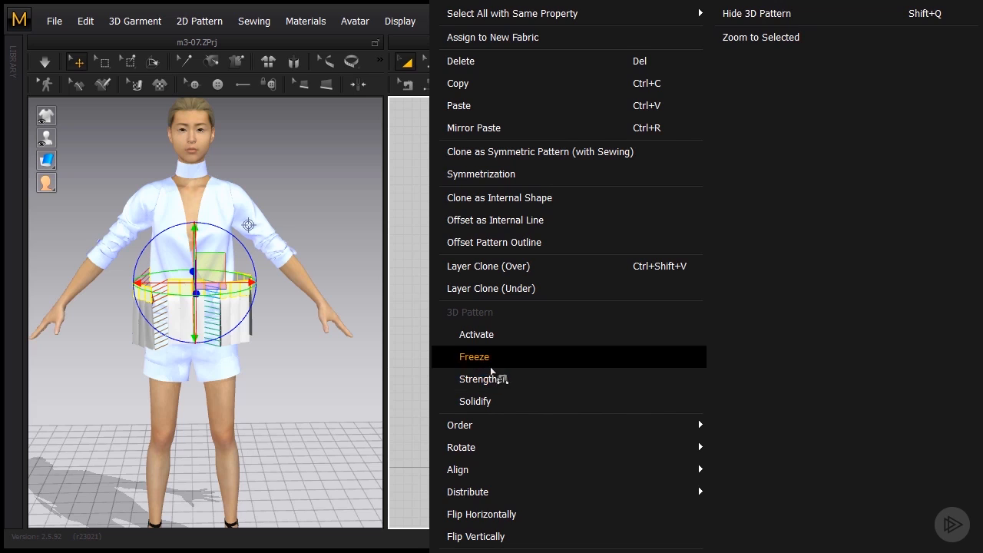
{"action": "key", "text": "Escape"}
{"action": "right_click", "coordinate": [480, 372]}
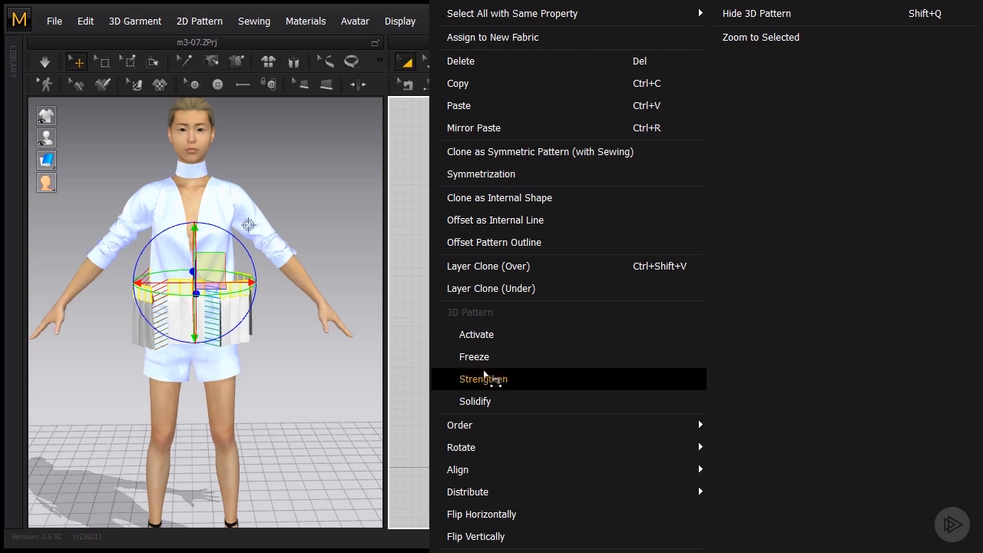
{"action": "key", "text": "Escape"}
{"action": "left_click", "coordinate": [560, 335]}
Unfreeze the first small waist piece in the row and deselect it
{"action": "scroll", "coordinate": [553, 322], "scroll_direction": "up", "scroll_amount": 3}
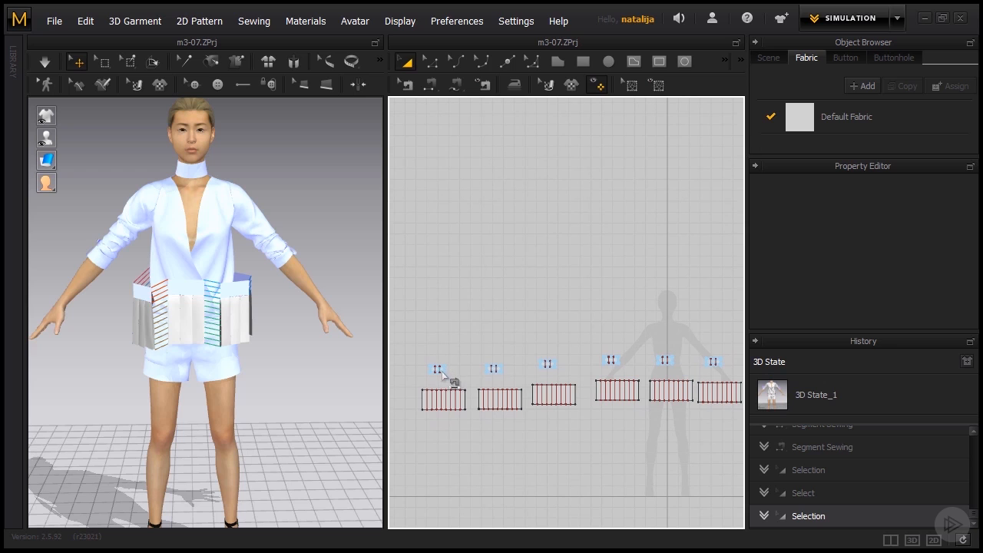
{"action": "scroll", "coordinate": [494, 372], "scroll_direction": "up", "scroll_amount": 3}
{"action": "left_click", "coordinate": [447, 355]}
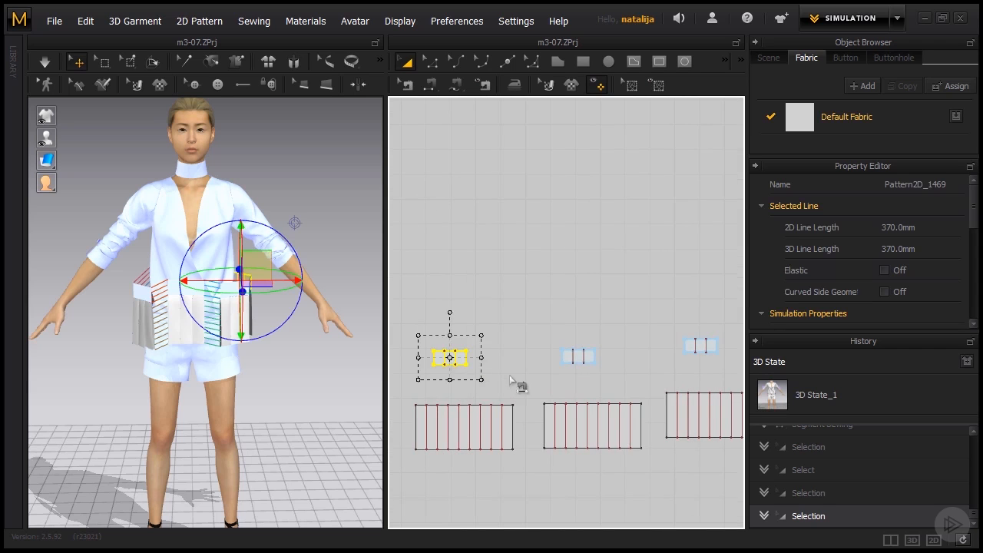
{"action": "right_click", "coordinate": [450, 371]}
{"action": "left_click", "coordinate": [492, 353]}
{"action": "left_click", "coordinate": [515, 361]}
Select the five waist pieces that are still frozen and try to unfreeze them together
{"action": "scroll", "coordinate": [529, 364], "scroll_direction": "down", "scroll_amount": 2}
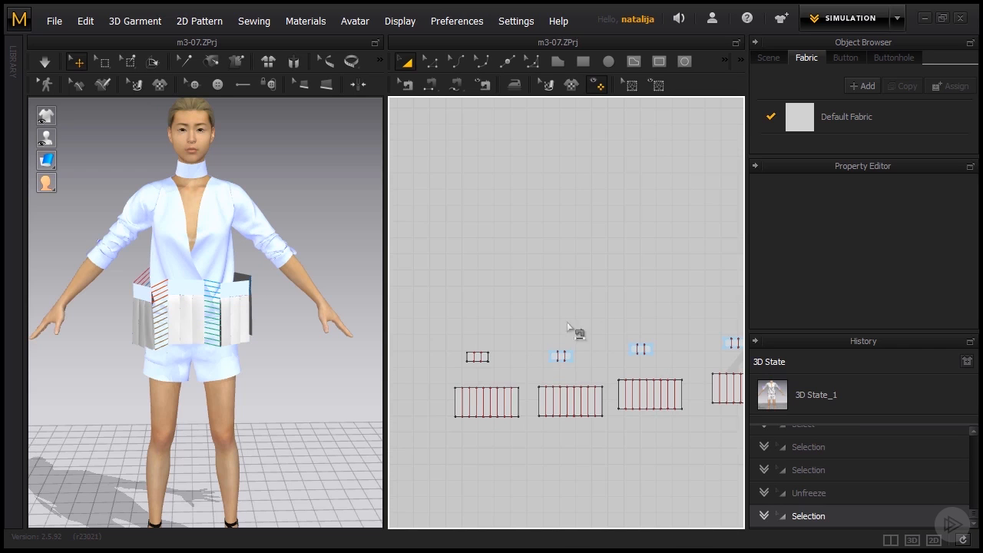
{"action": "scroll", "coordinate": [527, 345], "scroll_direction": "down", "scroll_amount": 2}
{"action": "scroll", "coordinate": [629, 317], "scroll_direction": "down", "scroll_amount": 1}
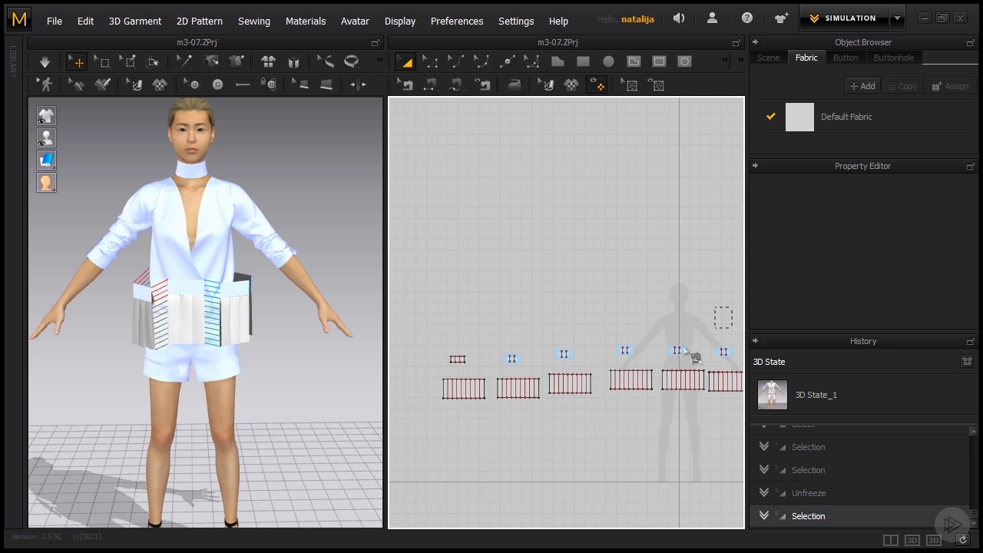
{"action": "left_click_drag", "start_coordinate": [683, 348], "coordinate": [504, 372]}
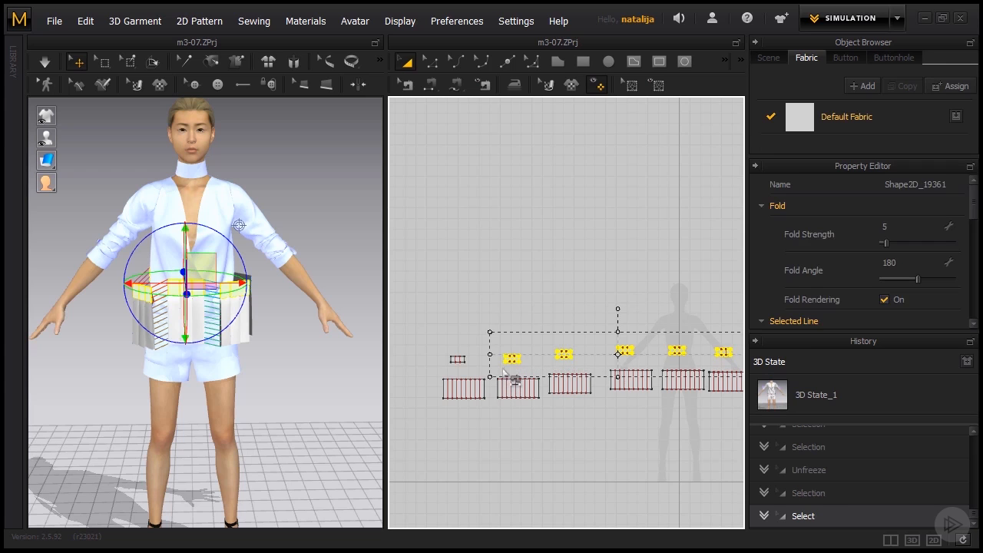
{"action": "right_click", "coordinate": [511, 359]}
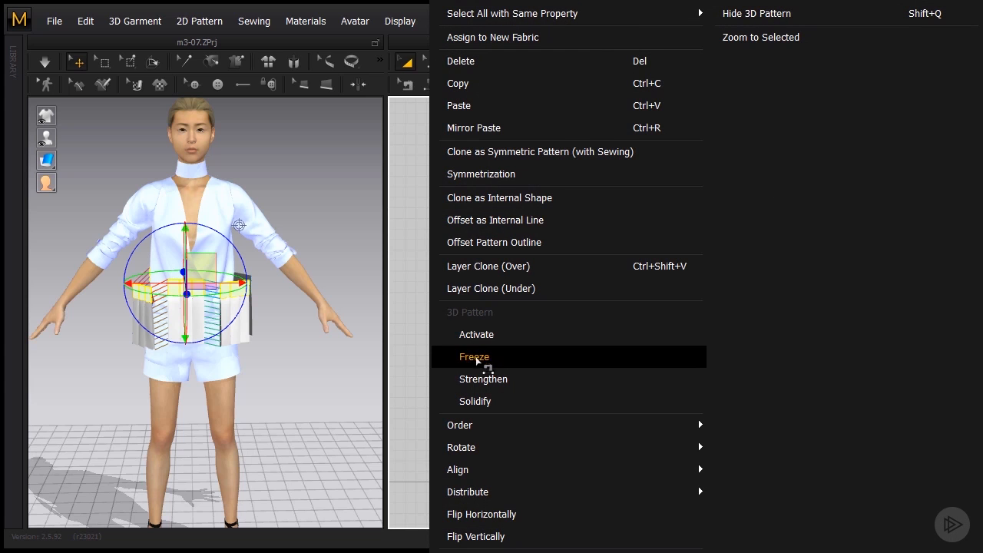
{"action": "left_click", "coordinate": [435, 357]}
{"action": "left_click", "coordinate": [413, 343]}
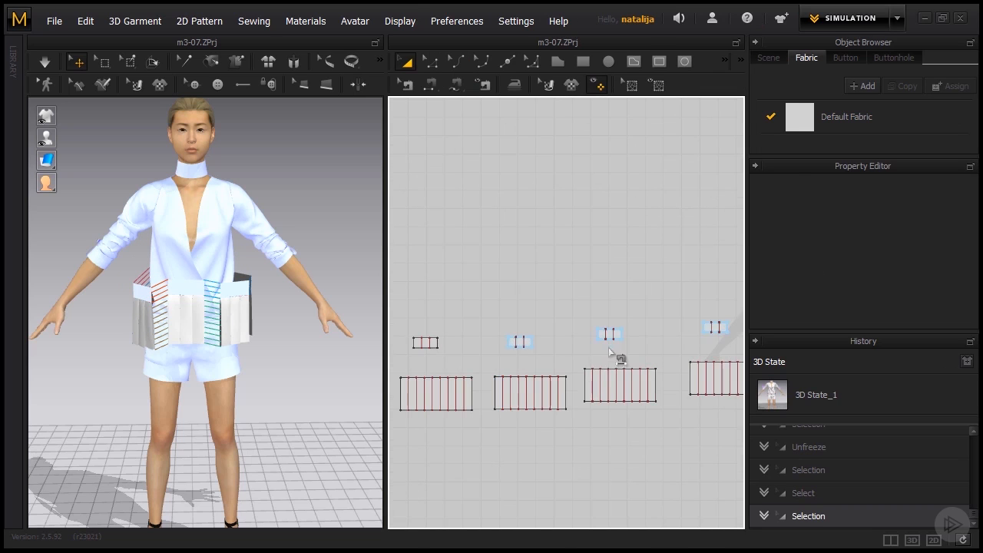
Try to unfreeze only the second and third small waist pieces together
{"action": "left_click_drag", "start_coordinate": [642, 314], "coordinate": [467, 362]}
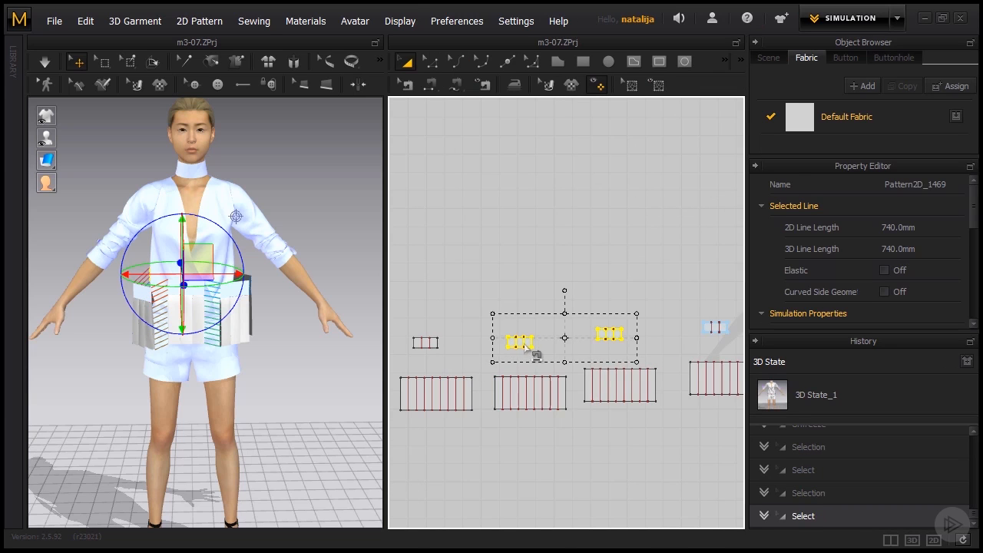
{"action": "right_click", "coordinate": [525, 345]}
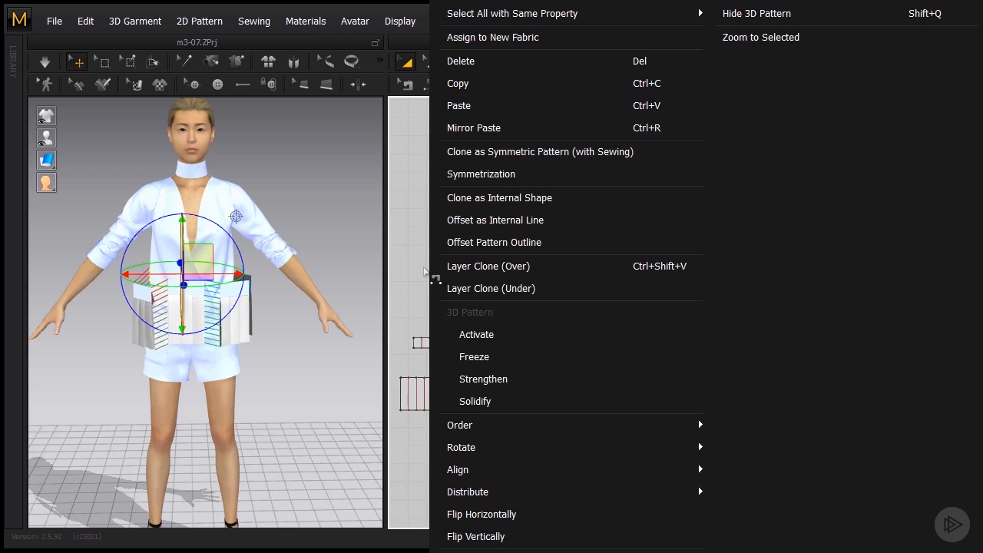
{"action": "left_click", "coordinate": [528, 349]}
Unfreeze the second small waist piece on its own and deselect it
{"action": "scroll", "coordinate": [548, 340], "scroll_direction": "up", "scroll_amount": 3}
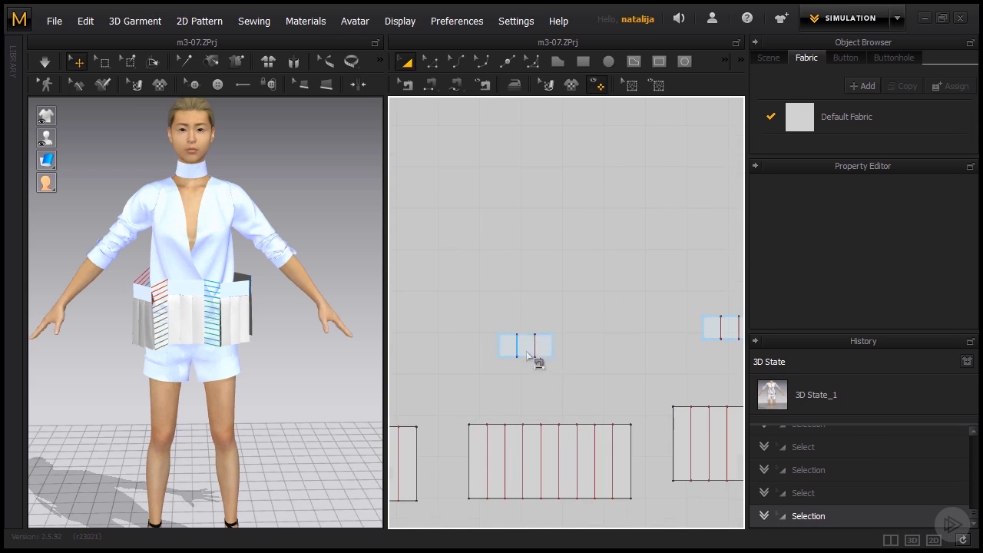
{"action": "left_click", "coordinate": [545, 353]}
{"action": "right_click", "coordinate": [545, 352]}
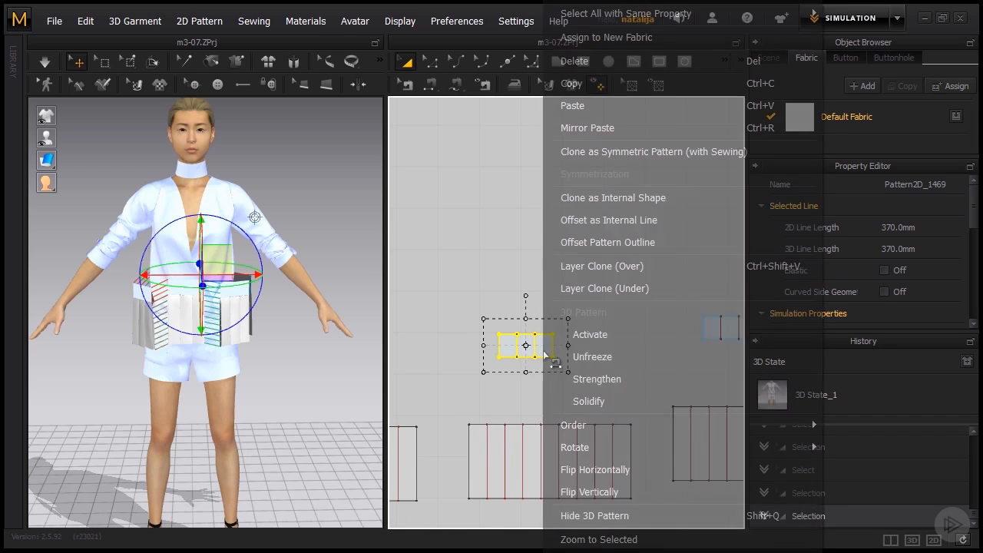
{"action": "left_click", "coordinate": [559, 355]}
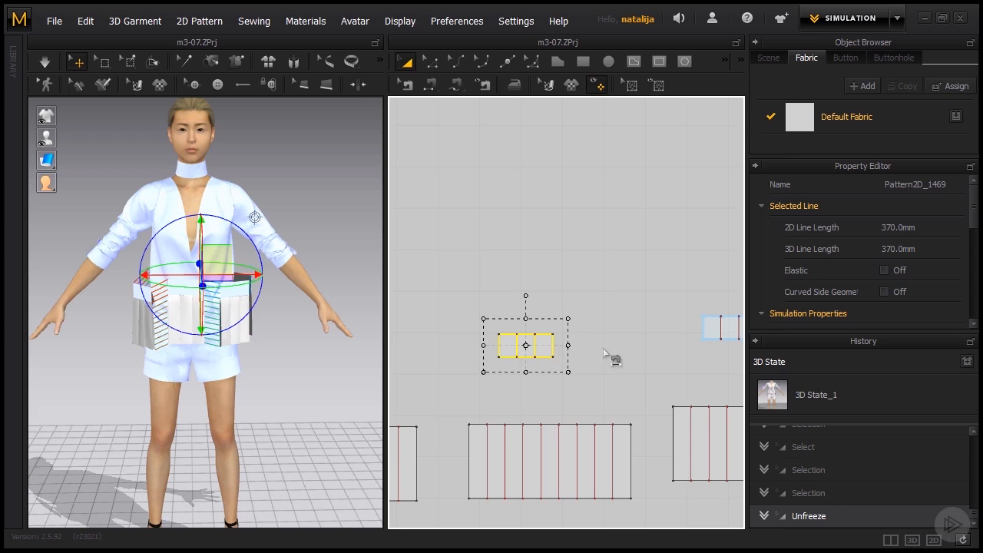
{"action": "left_click", "coordinate": [636, 351]}
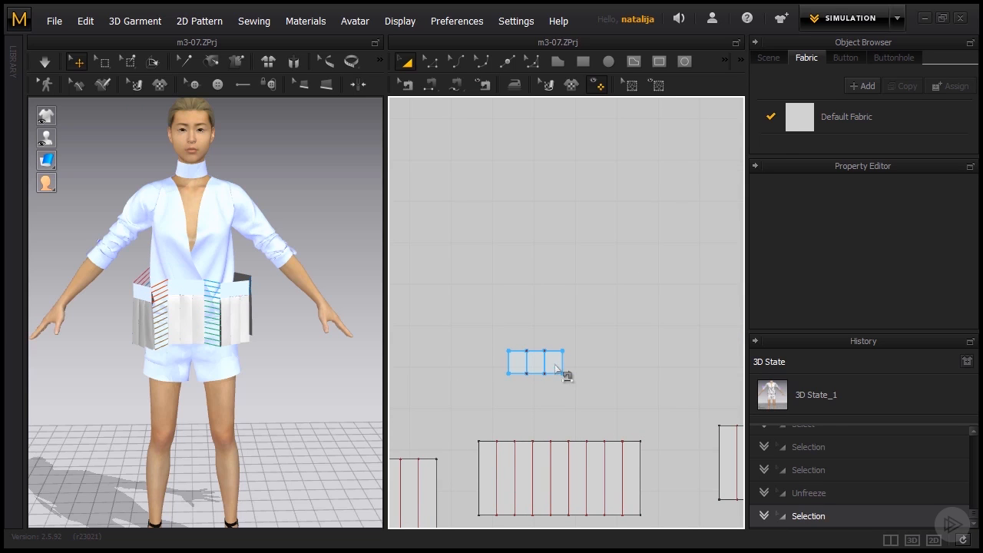
Unfreeze the third small waist piece in the row
{"action": "left_click", "coordinate": [558, 370]}
{"action": "right_click", "coordinate": [565, 374]}
{"action": "left_click", "coordinate": [591, 352]}
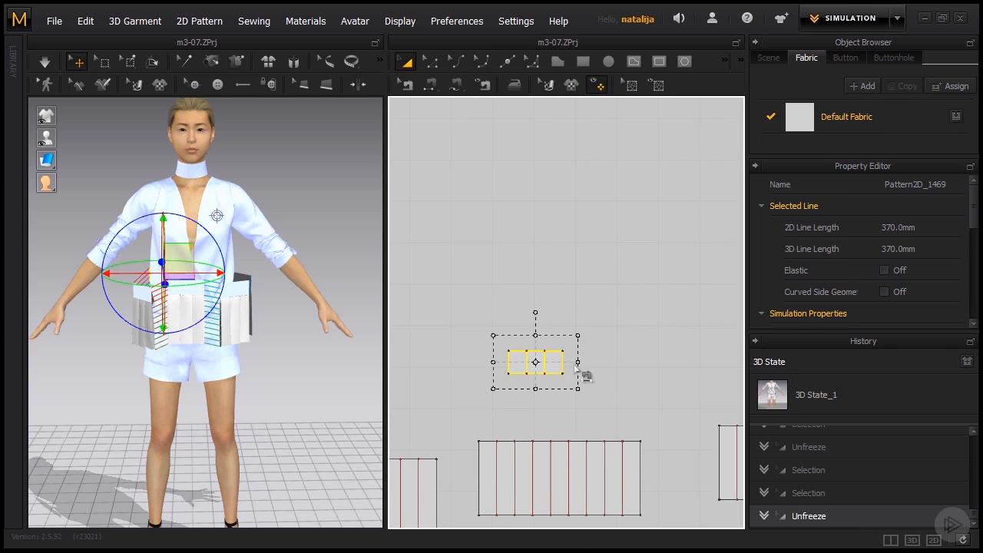
Unfreeze the fourth small waist piece in the row
{"action": "scroll", "coordinate": [568, 369], "scroll_direction": "down", "scroll_amount": 3}
{"action": "right_click_drag", "start_coordinate": [586, 373], "coordinate": [487, 386]}
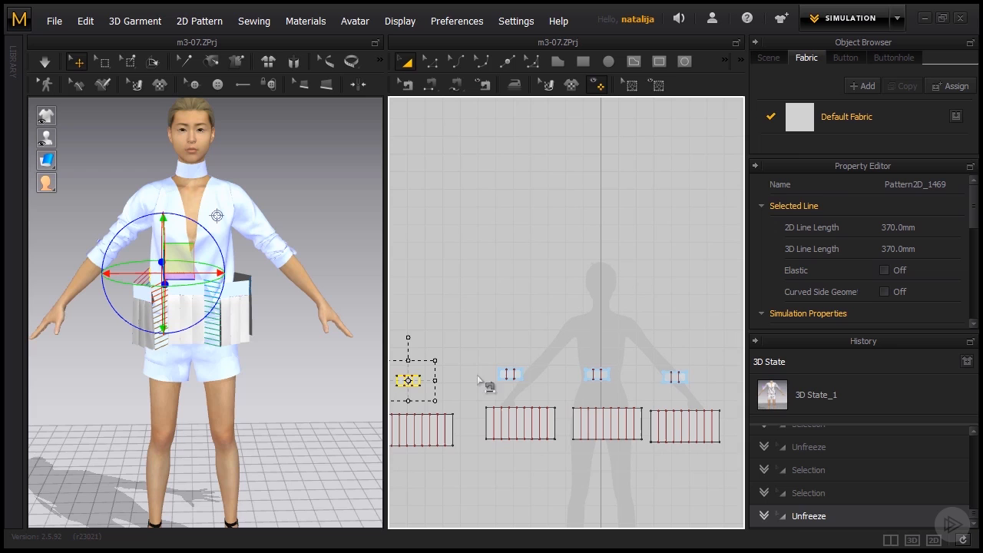
{"action": "scroll", "coordinate": [516, 374], "scroll_direction": "up", "scroll_amount": 4}
{"action": "left_click", "coordinate": [518, 378]}
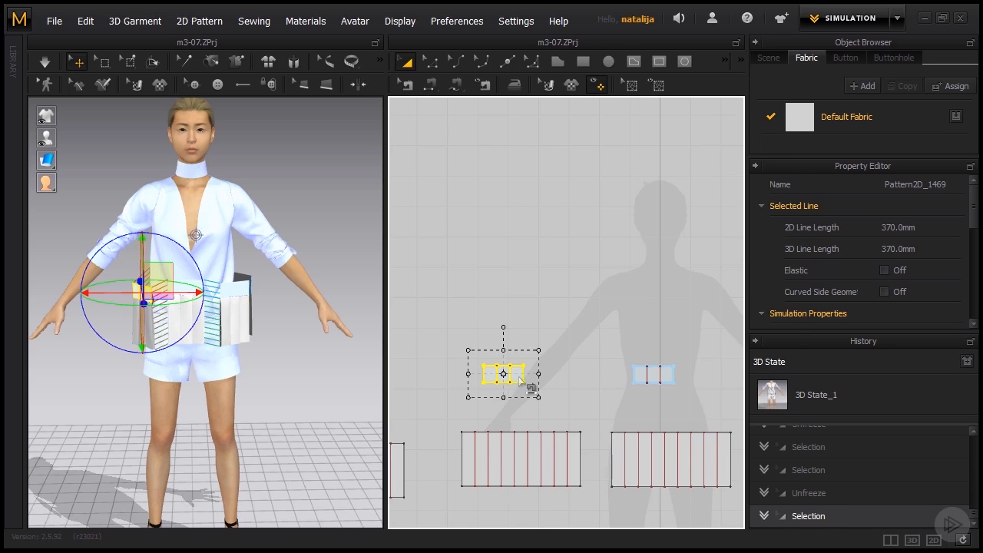
{"action": "right_click", "coordinate": [519, 381]}
{"action": "left_click", "coordinate": [567, 357]}
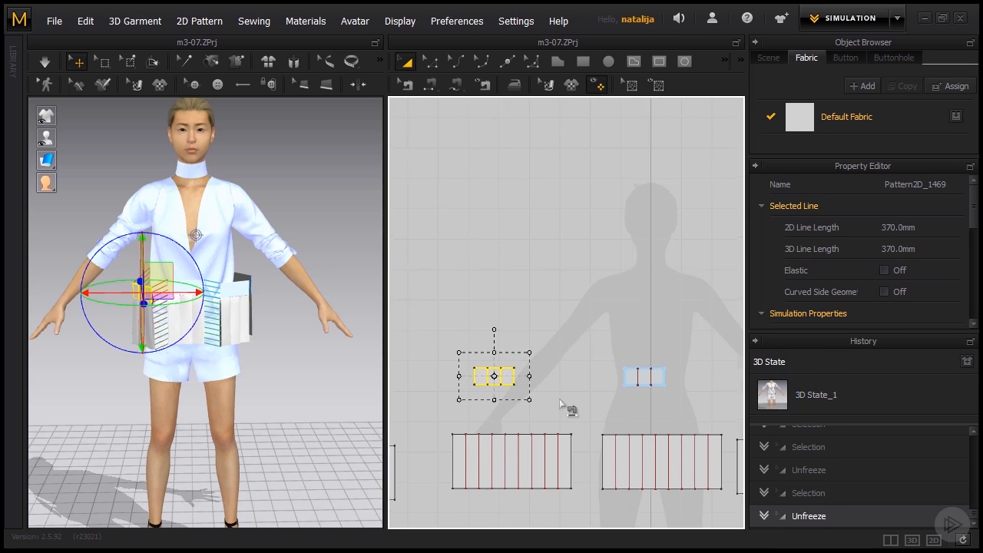
Unfreeze the fifth and sixth small waist pieces one at a time and clear the selection
{"action": "left_click", "coordinate": [524, 381]}
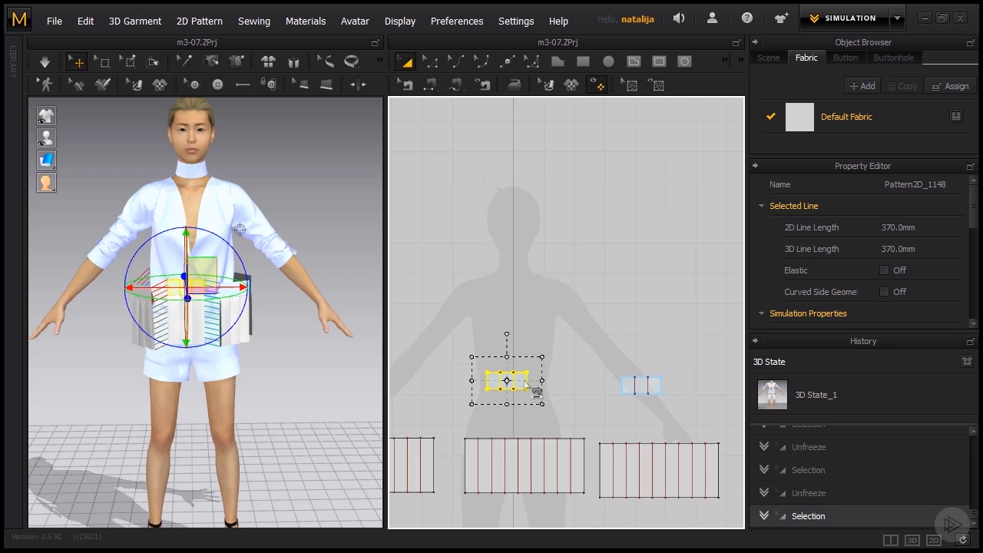
{"action": "right_click", "coordinate": [526, 383]}
{"action": "left_click", "coordinate": [571, 358]}
{"action": "left_click", "coordinate": [644, 385]}
{"action": "right_click", "coordinate": [654, 388]}
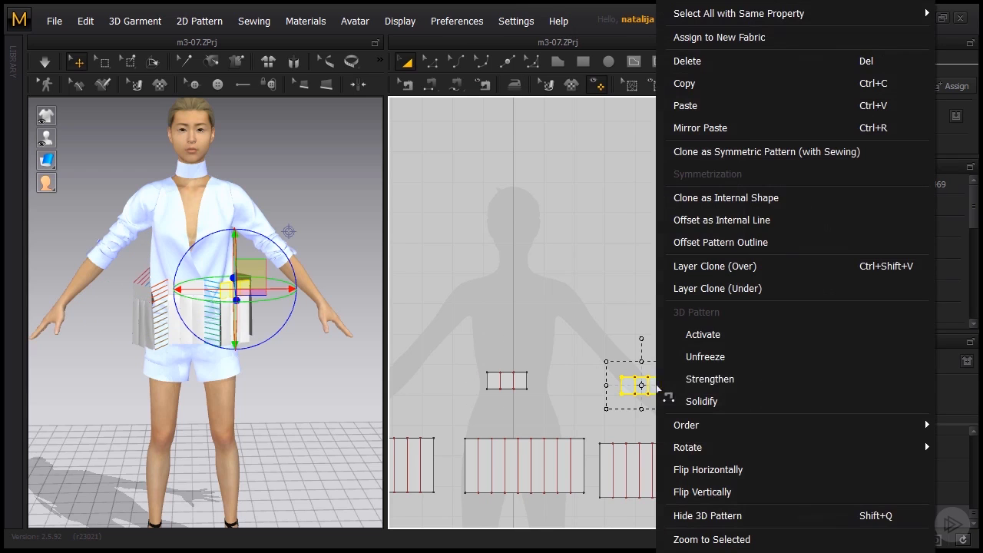
{"action": "left_click", "coordinate": [708, 358]}
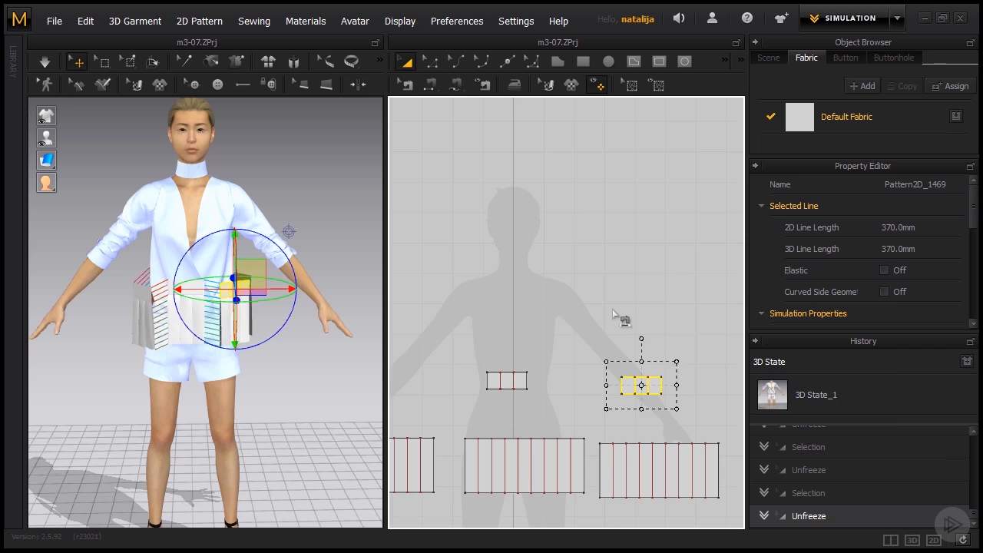
{"action": "left_click", "coordinate": [578, 322]}
Simulate the sewn waist pieces and pleated panels so they drape around the avatar
{"action": "scroll", "coordinate": [551, 324], "scroll_direction": "down", "scroll_amount": 5}
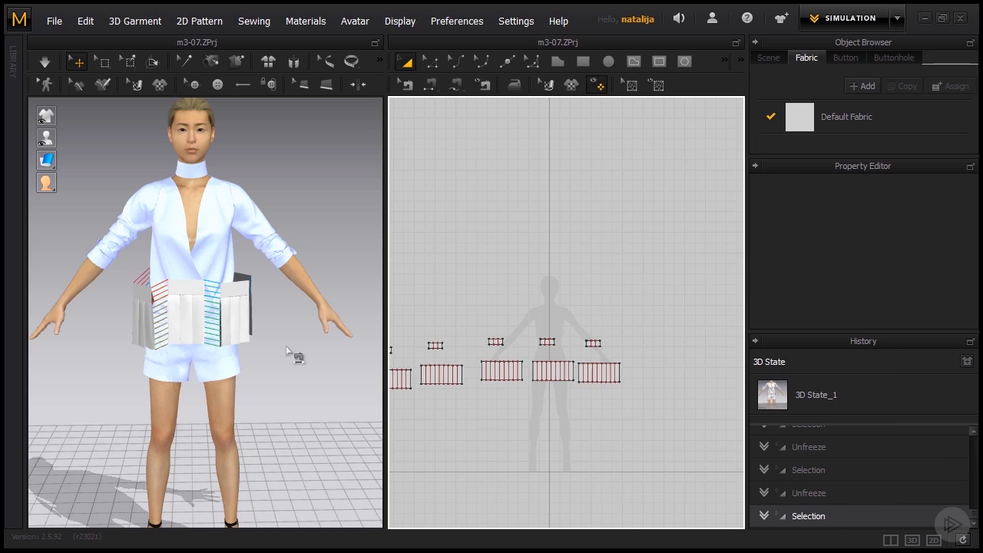
{"action": "key", "text": "space"}
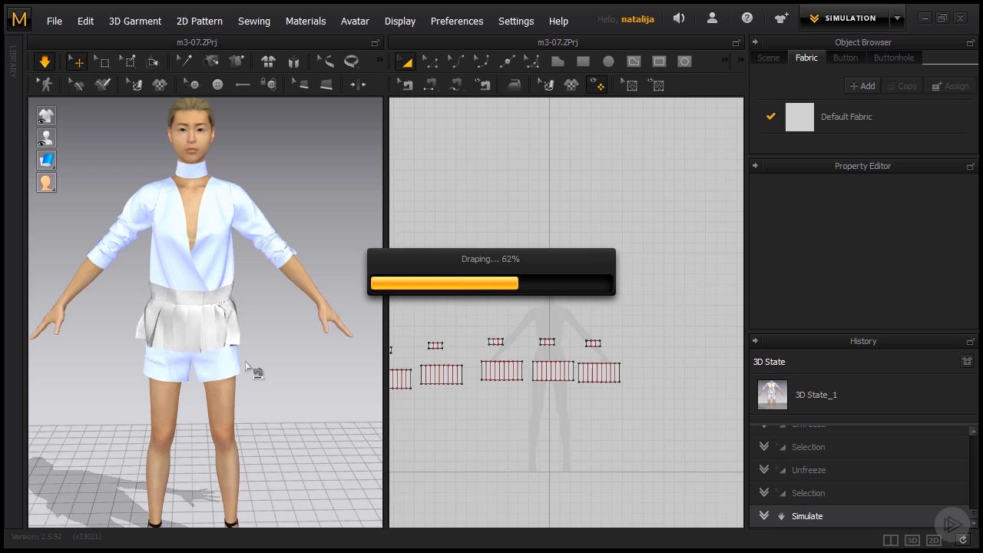
{"action": "mouse_move", "coordinate": [292, 390]}
{"action": "right_mouse_down"}
{"action": "mouse_move", "coordinate": [97, 397]}
{"action": "mouse_move", "coordinate": [282, 390]}
{"action": "right_mouse_up"}
Select all the frozen blouse, collar and shorts patterns together, unfreeze them and clear the selection
{"action": "scroll", "coordinate": [492, 323], "scroll_direction": "down", "scroll_amount": 5}
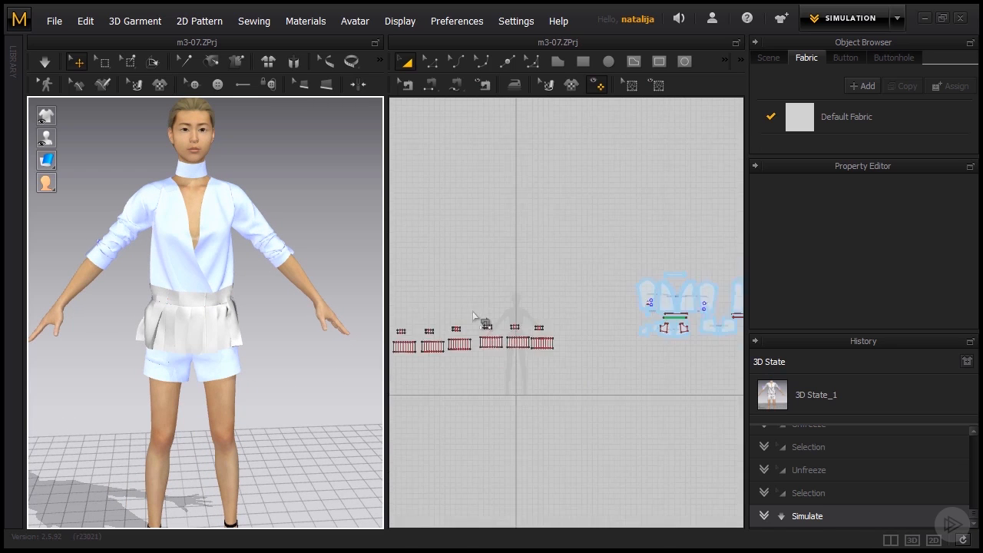
{"action": "left_click_drag", "start_coordinate": [720, 264], "coordinate": [578, 350]}
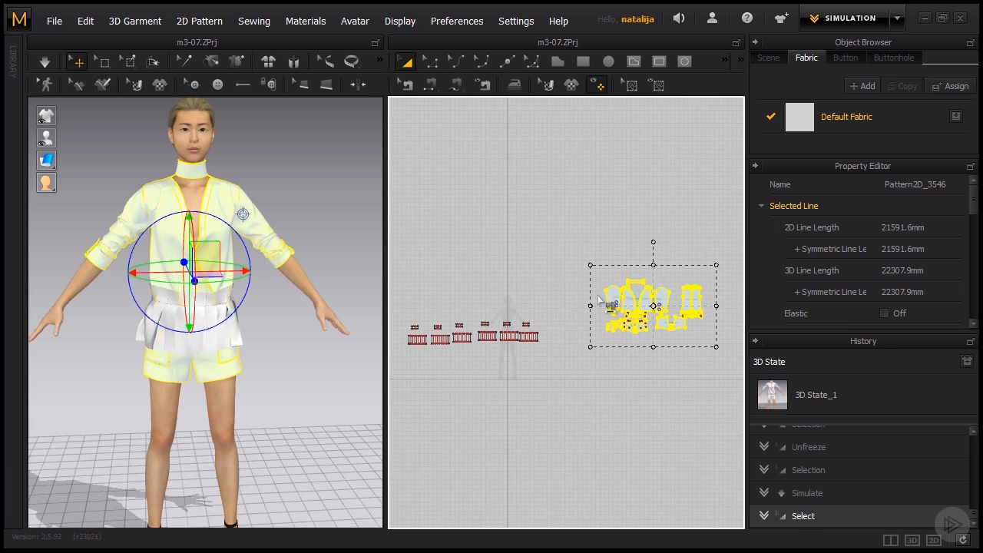
{"action": "right_click", "coordinate": [652, 306]}
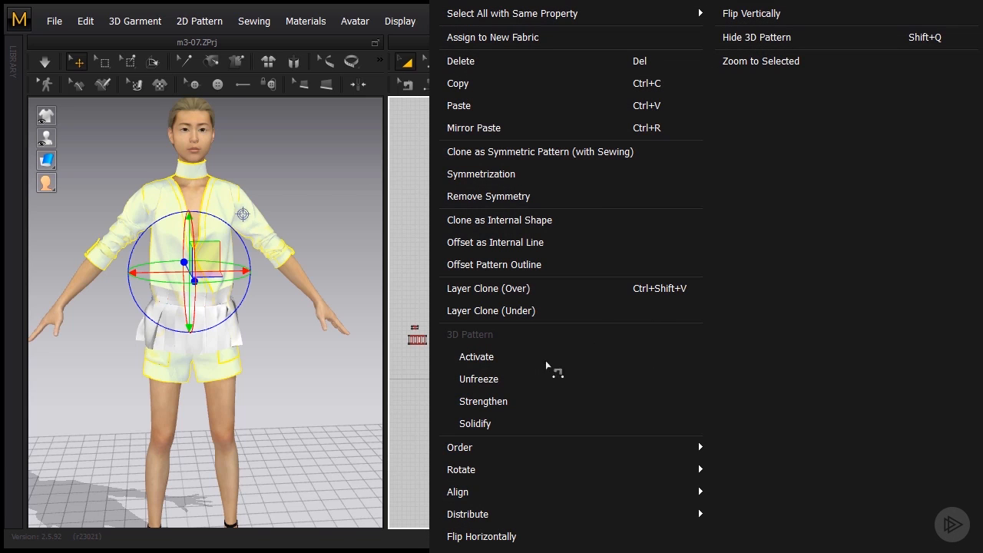
{"action": "left_click", "coordinate": [495, 387]}
{"action": "left_click", "coordinate": [269, 336]}
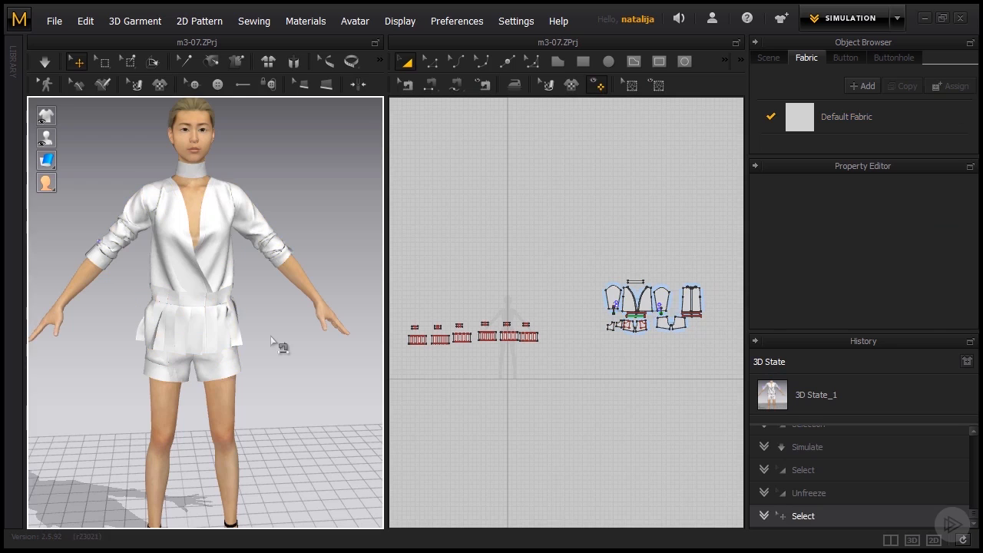
Simulate the whole outfit with the skirt over the unfrozen blouse and shorts, then stop the simulation
{"action": "key", "text": "space"}
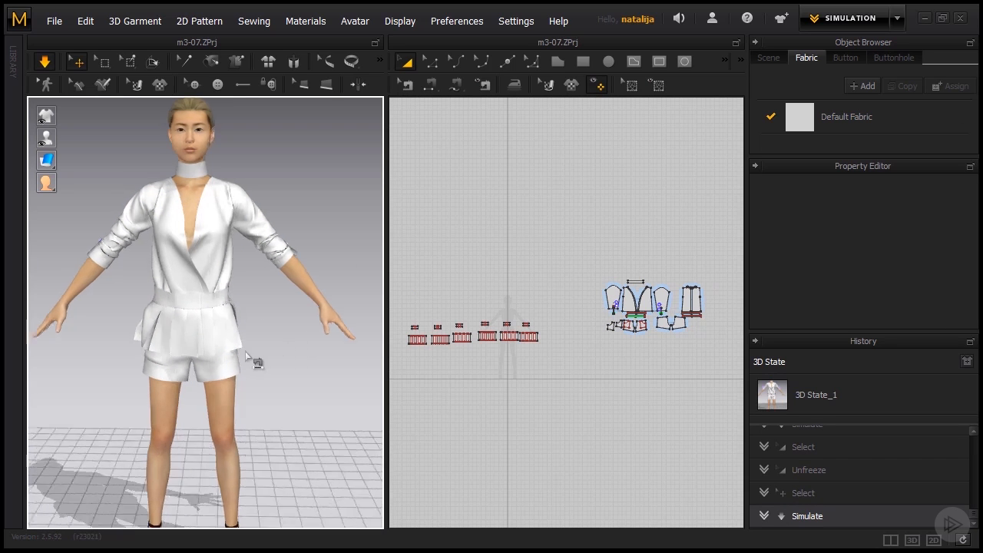
{"action": "right_click_drag", "start_coordinate": [257, 364], "coordinate": [158, 345]}
{"action": "right_click_drag", "start_coordinate": [294, 356], "coordinate": [273, 341]}
{"action": "key", "text": "space"}
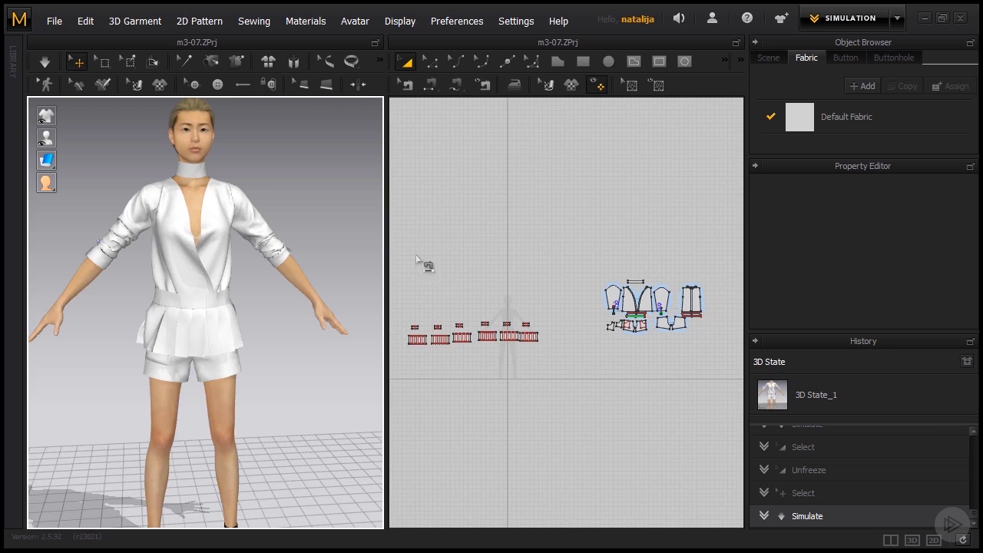
Narrow all six waist pieces together to a combined line length of about 1952 mm and simulate the garment
{"action": "right_click_drag", "start_coordinate": [425, 266], "coordinate": [500, 277]}
{"action": "scroll", "coordinate": [492, 326], "scroll_direction": "up", "scroll_amount": 3}
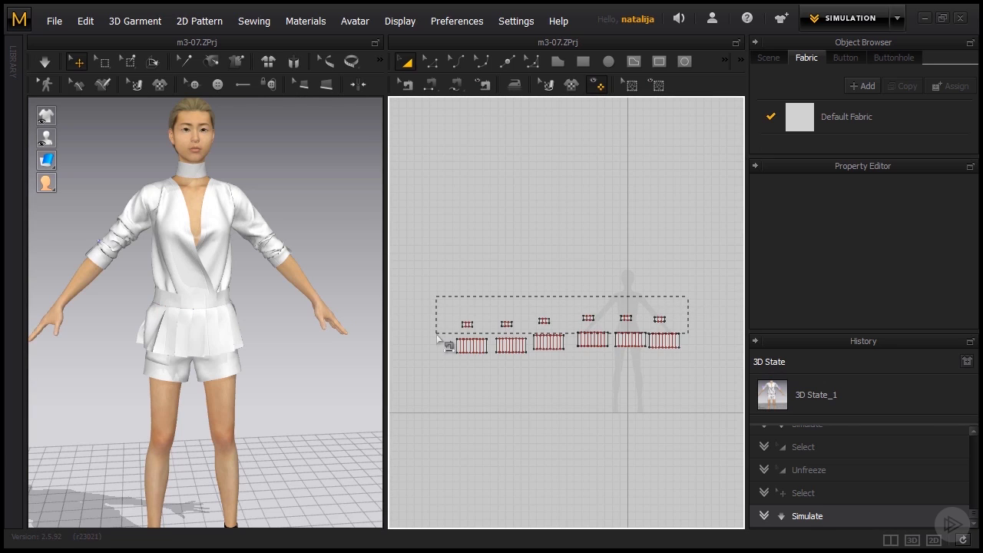
{"action": "left_click_drag", "start_coordinate": [438, 335], "coordinate": [437, 335]}
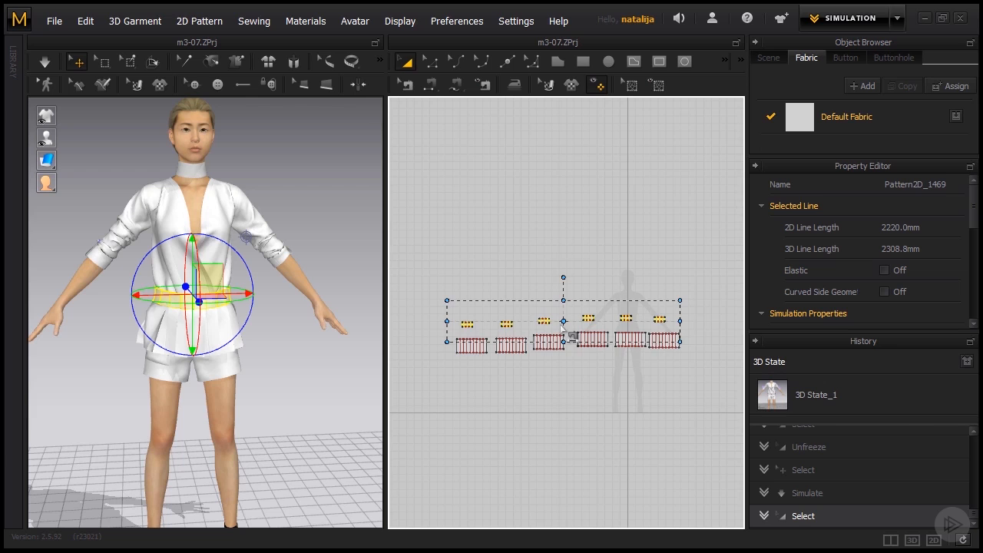
{"action": "scroll", "coordinate": [614, 347], "scroll_direction": "up", "scroll_amount": 1}
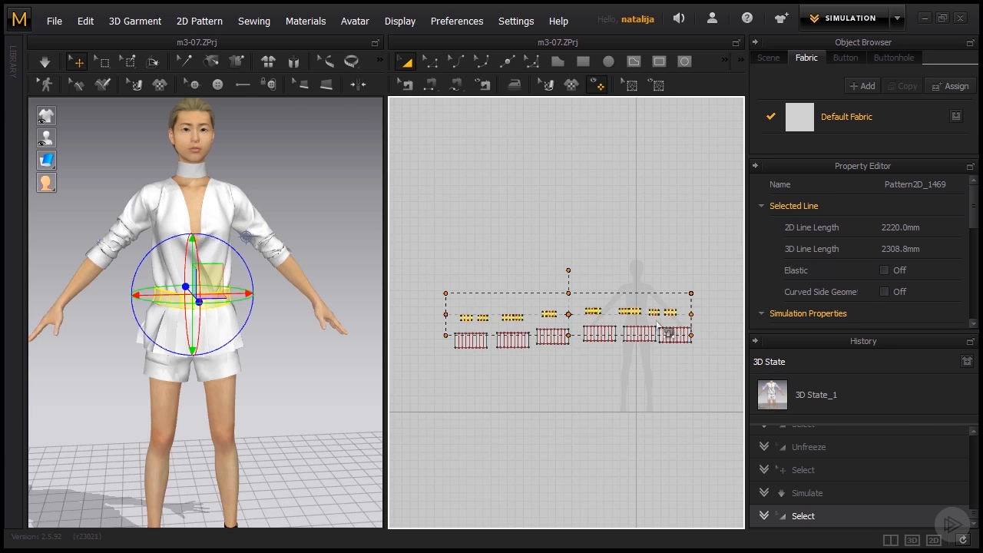
{"action": "left_click_drag", "start_coordinate": [654, 321], "coordinate": [653, 321]}
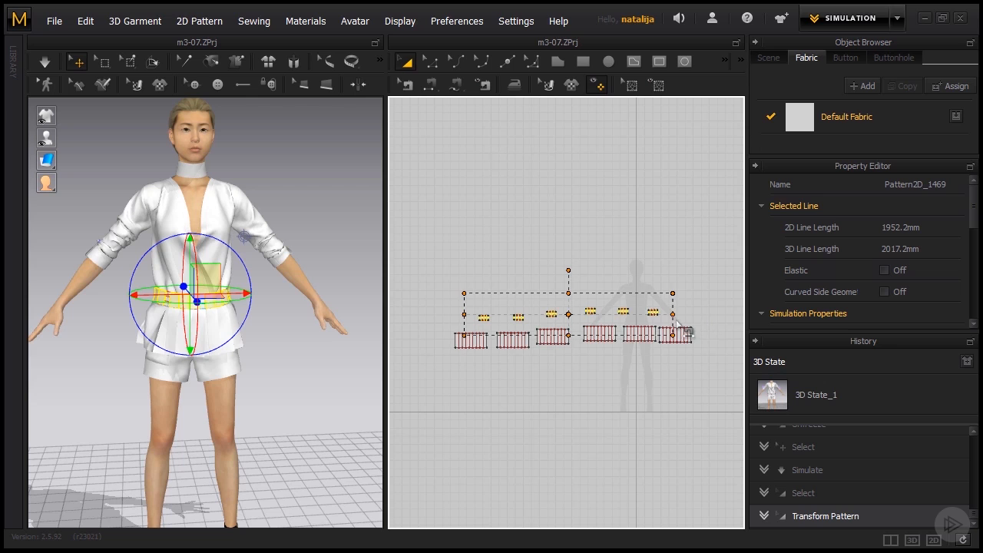
{"action": "key", "text": "space"}
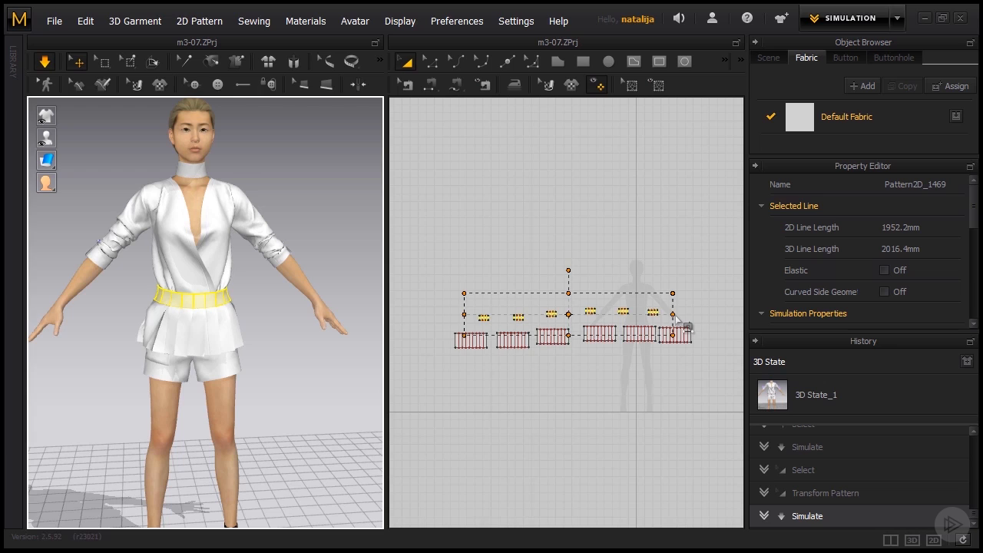
Narrow the six waist pieces further in stages to a combined line length of about 1735 mm, simulating the tighter waistband
{"action": "left_click_drag", "start_coordinate": [675, 318], "coordinate": [649, 321]}
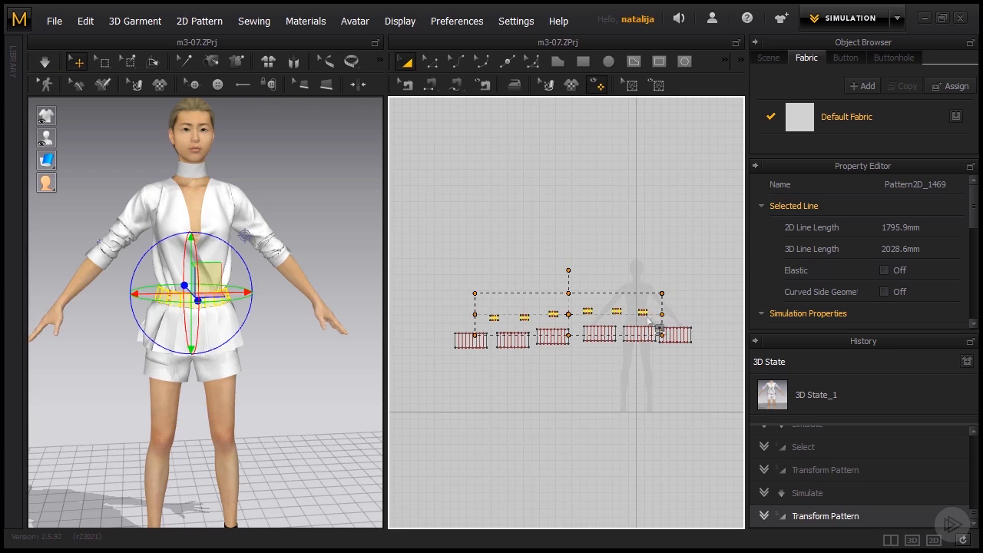
{"action": "key", "text": "space"}
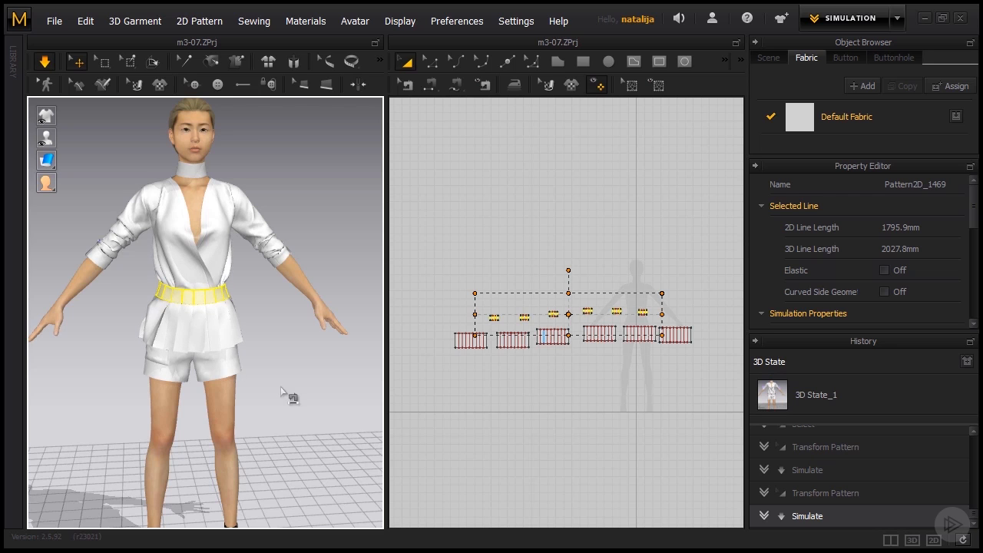
{"action": "mouse_move", "coordinate": [281, 393]}
{"action": "right_mouse_down"}
{"action": "mouse_move", "coordinate": [120, 395]}
{"action": "mouse_move", "coordinate": [288, 397]}
{"action": "right_mouse_up"}
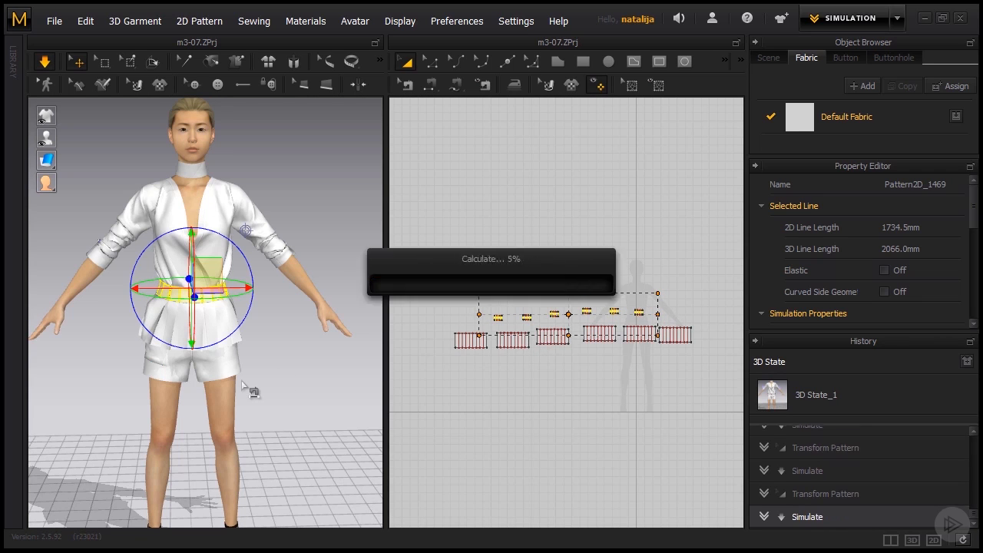
{"action": "right_click_drag", "start_coordinate": [256, 397], "coordinate": [278, 386]}
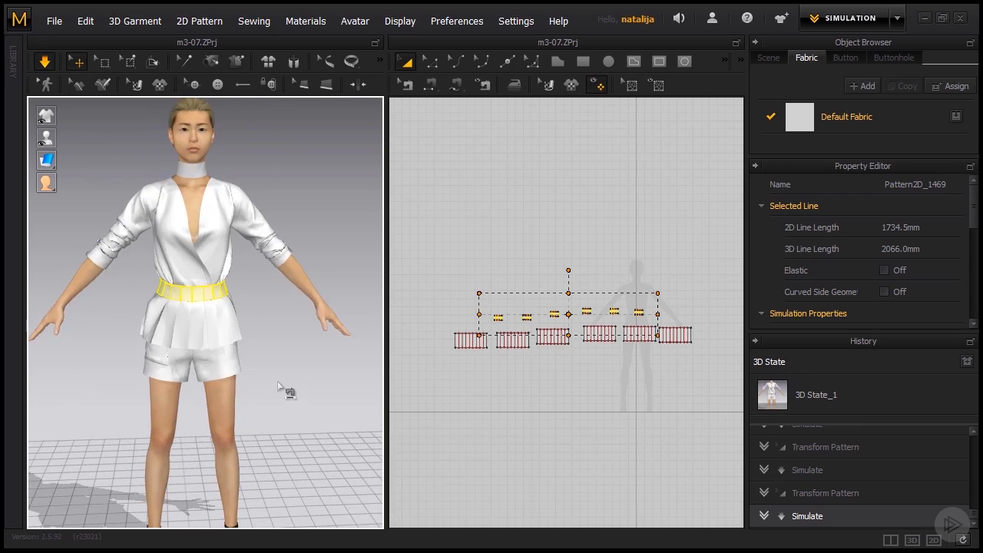
Select the pleated panel beside the skirt's side opening and examine its drape closely from the side
{"action": "left_click", "coordinate": [222, 344]}
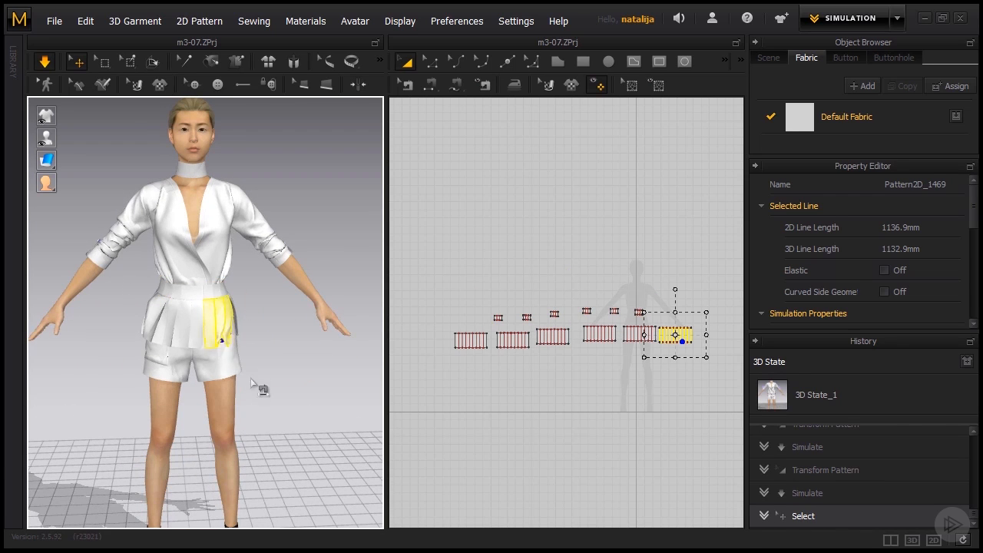
{"action": "right_click_drag", "start_coordinate": [259, 390], "coordinate": [205, 342]}
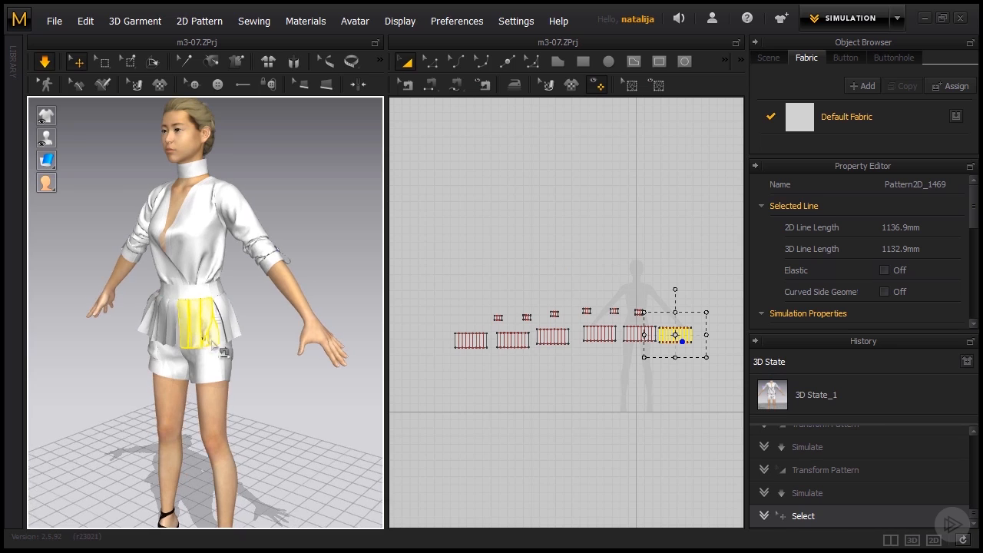
{"action": "scroll", "coordinate": [205, 341], "scroll_direction": "up", "scroll_amount": 4}
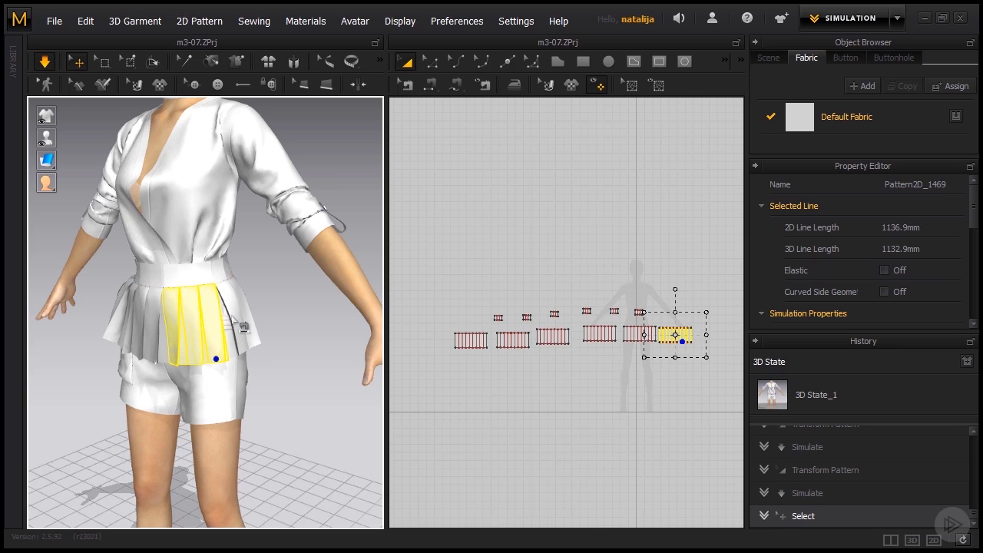
{"action": "right_click_drag", "start_coordinate": [231, 376], "coordinate": [304, 374]}
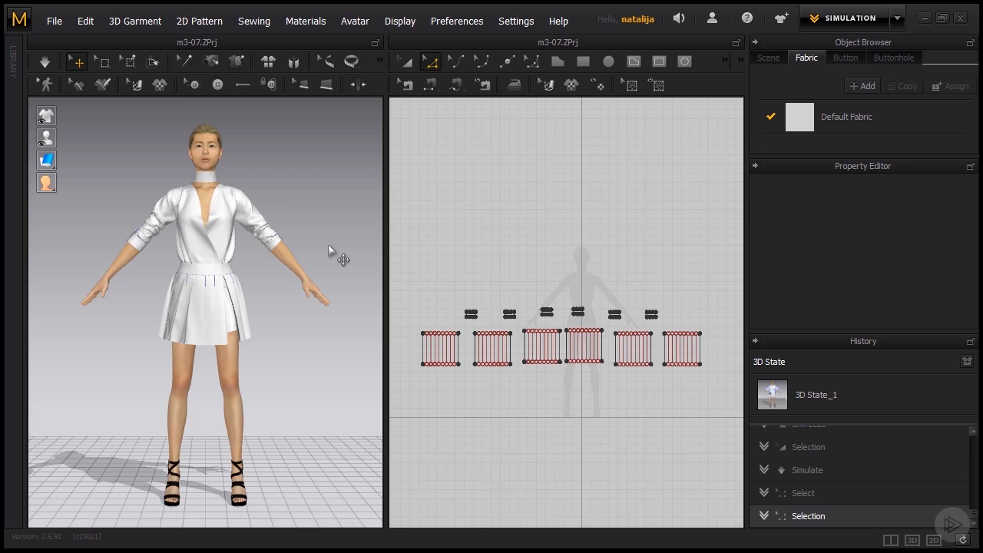
Select the hem edges of all six pleated panels with Edit Pattern and move them down to lengthen the skirt
{"action": "left_click", "coordinate": [434, 62]}
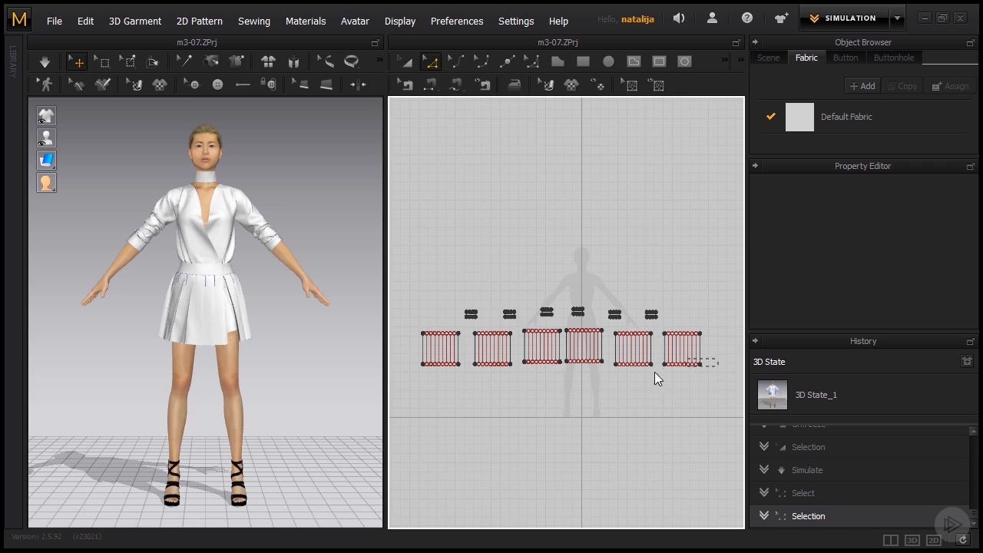
{"action": "left_click_drag", "start_coordinate": [401, 383], "coordinate": [407, 384]}
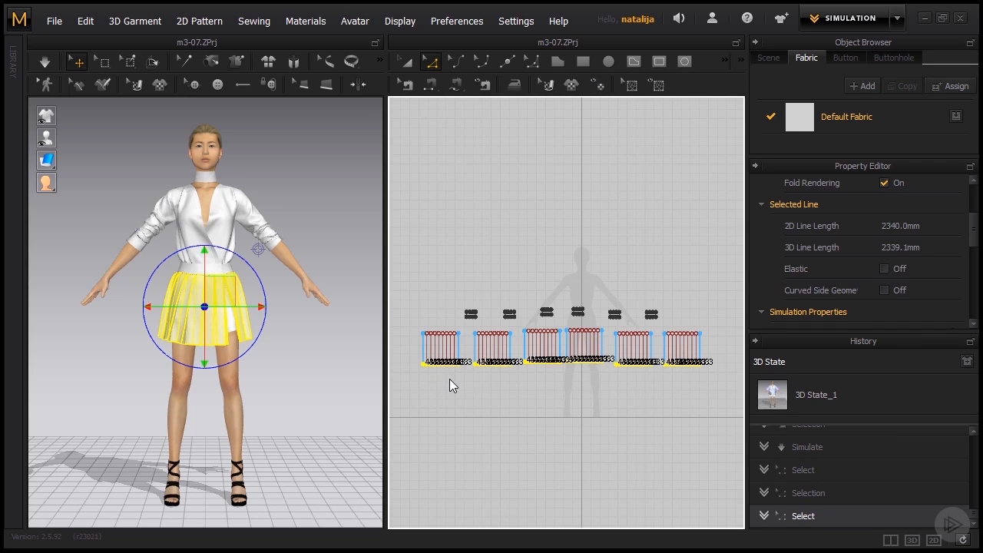
{"action": "scroll", "coordinate": [445, 377], "scroll_direction": "up", "scroll_amount": 5}
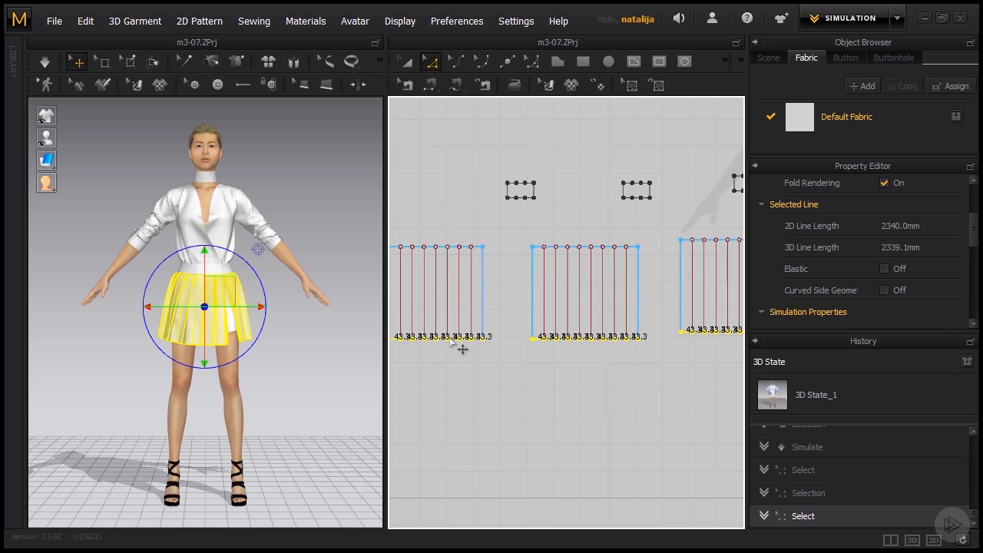
{"action": "left_click_drag", "start_coordinate": [450, 342], "coordinate": [451, 356]}
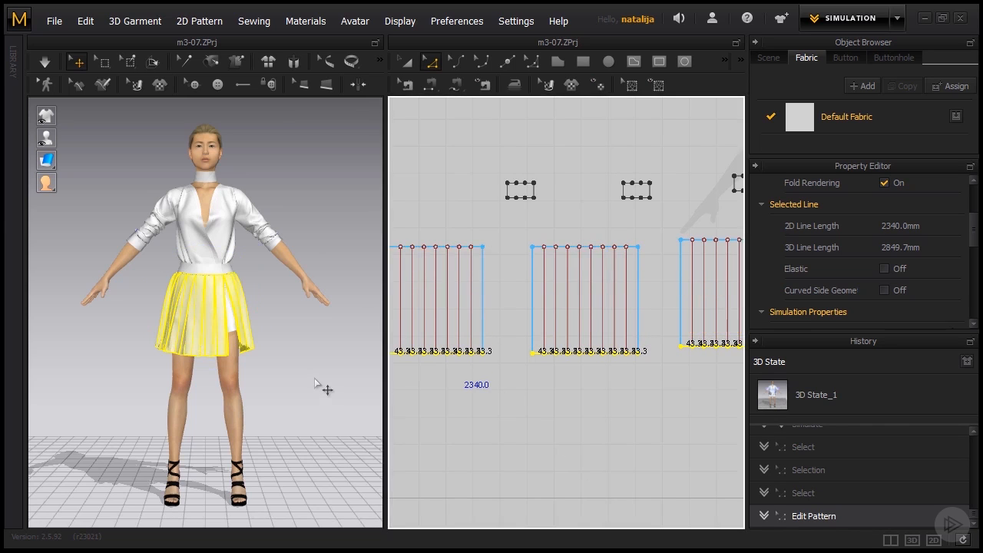
Simulate the lengthened skirt, check it from the side, back and front, and clear the hem selection
{"action": "key", "text": "space"}
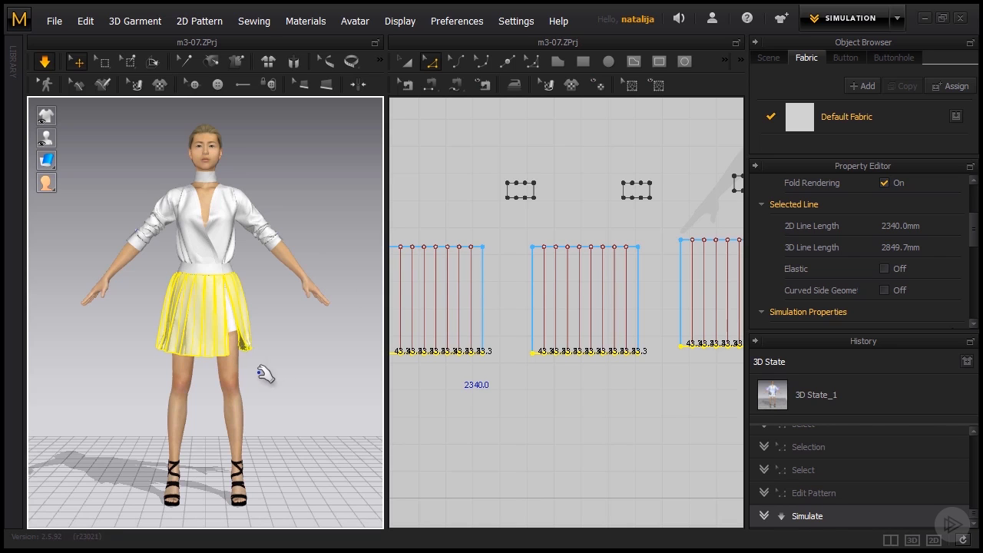
{"action": "right_click_drag", "start_coordinate": [259, 378], "coordinate": [130, 374]}
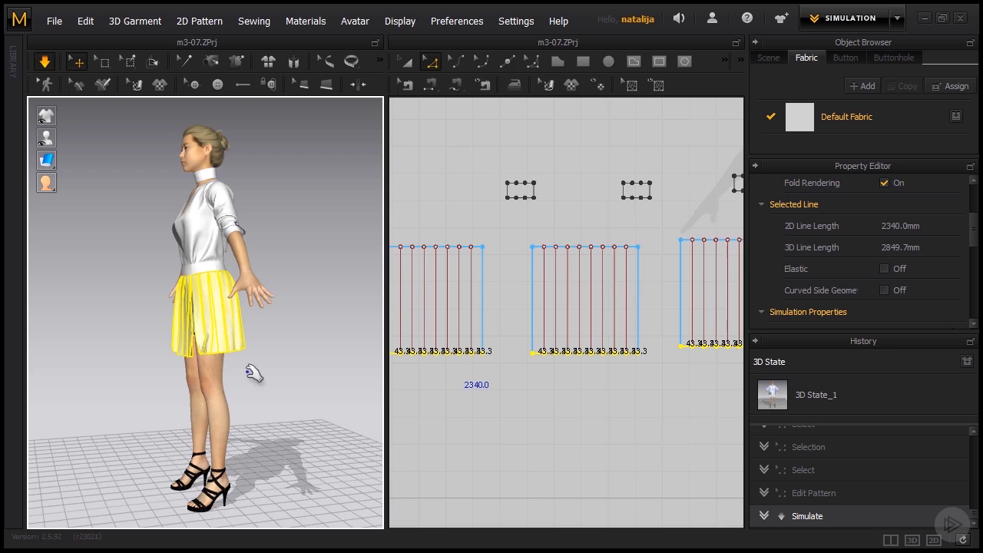
{"action": "right_click_drag", "start_coordinate": [164, 377], "coordinate": [100, 377]}
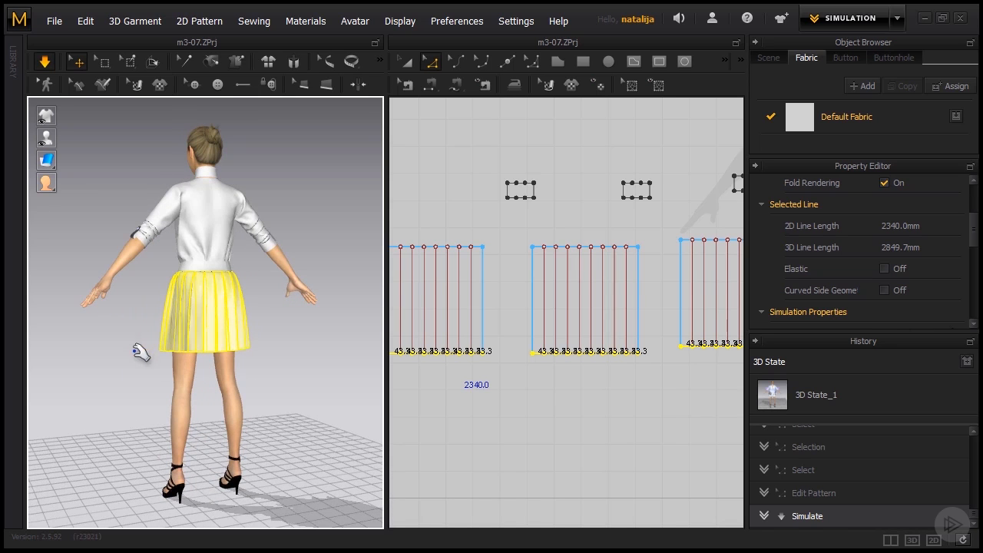
{"action": "right_click_drag", "start_coordinate": [138, 347], "coordinate": [433, 351]}
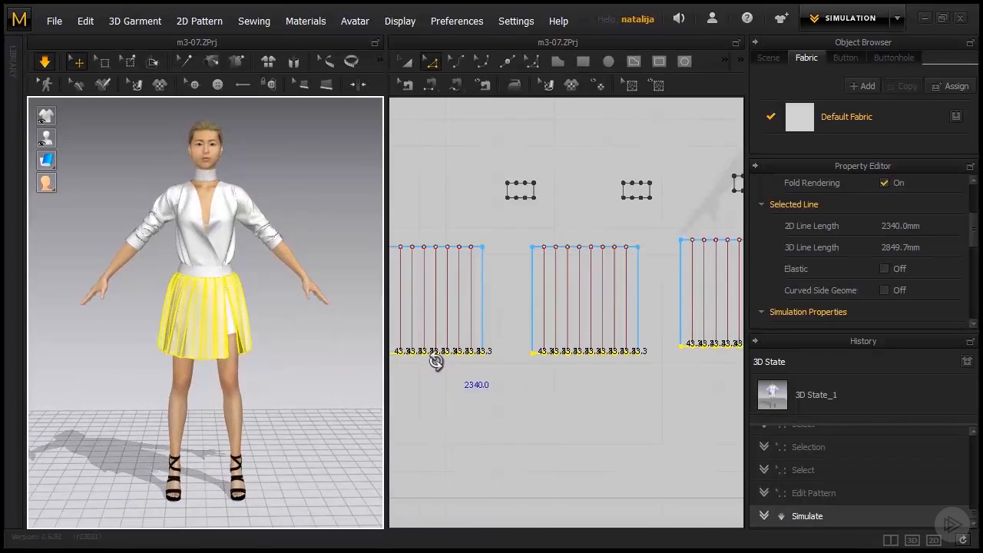
{"action": "left_click", "coordinate": [313, 349]}
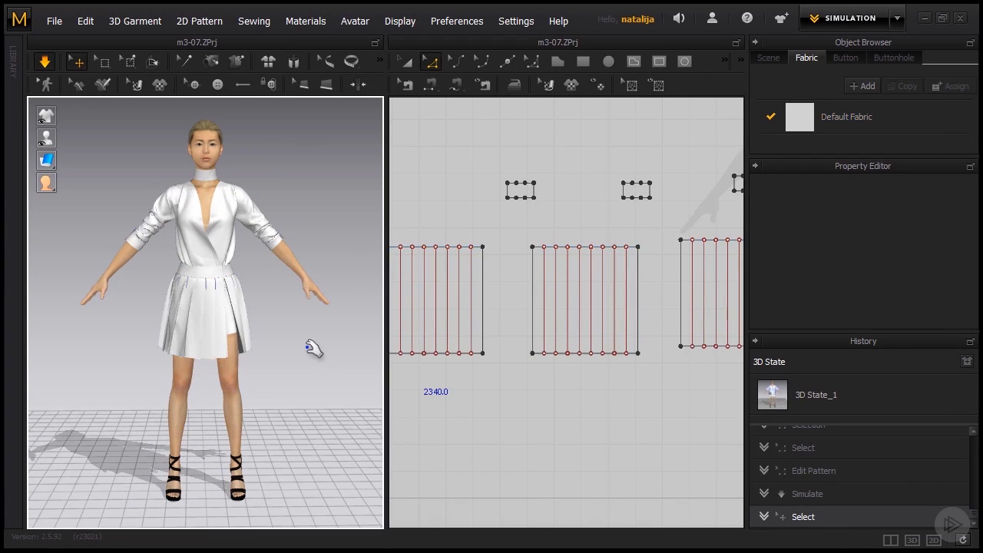